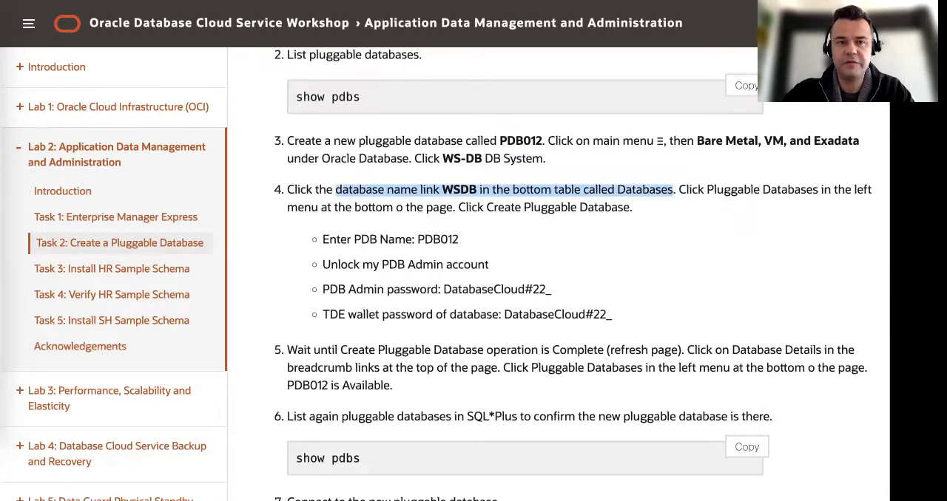
Step: Return to the DB system page in Oracle Cloud and open the details of the WSDB database
{"action": "key", "text": "ctrl+Tab"}
{"action": "scroll", "coordinate": [178, 239], "scroll_direction": "down", "scroll_amount": 4}
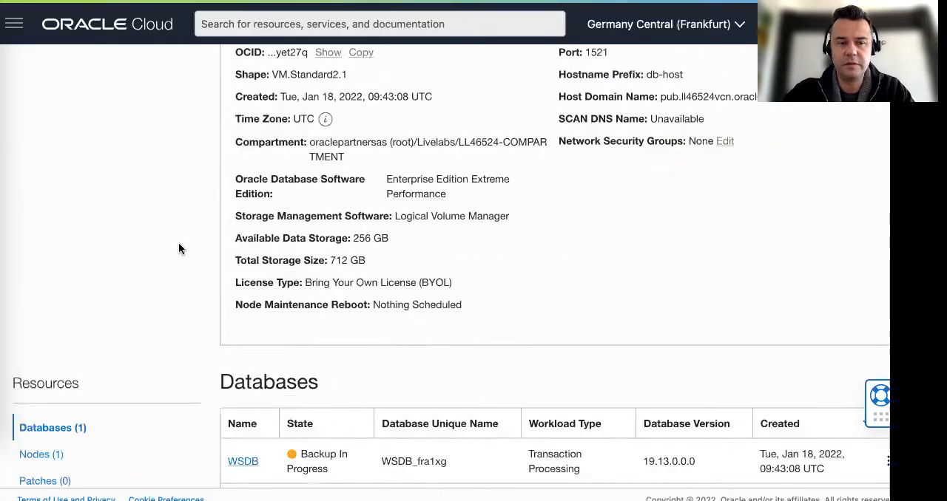
{"action": "scroll", "coordinate": [178, 249], "scroll_direction": "down", "scroll_amount": 2}
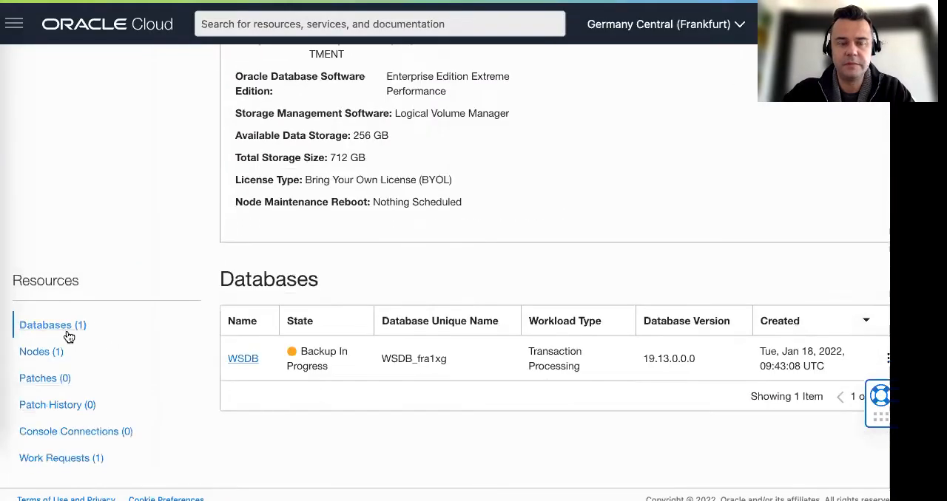
{"action": "left_click", "coordinate": [244, 361]}
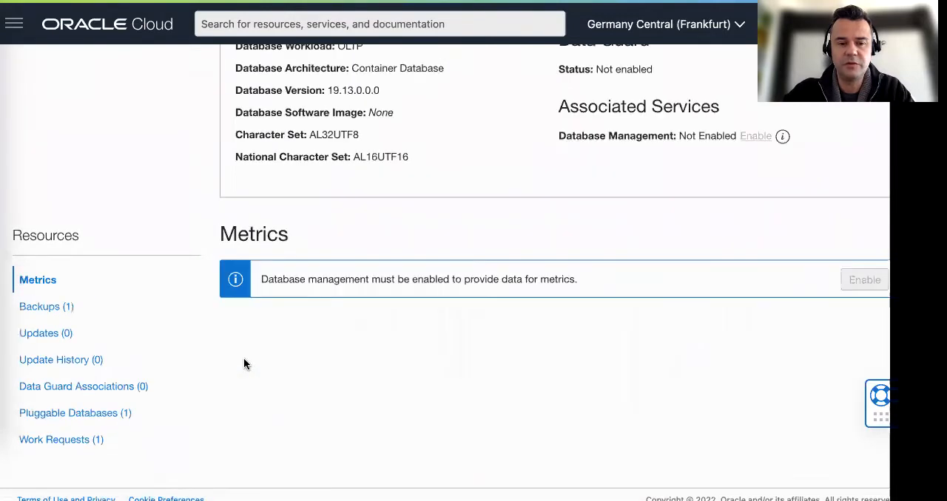
{"action": "scroll", "coordinate": [366, 230], "scroll_direction": "up", "scroll_amount": 5}
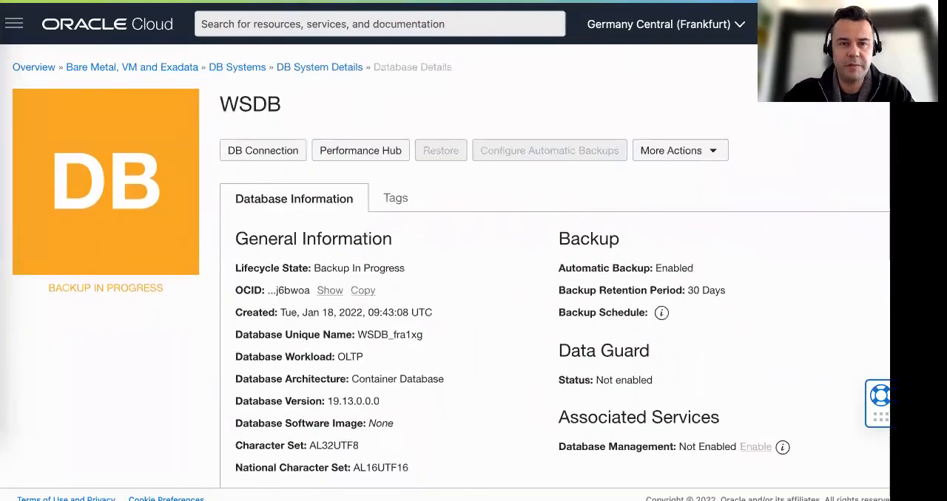
Step: Following the workshop instructions, start creating a pluggable database in WSDB and name it PDB012
{"action": "key", "text": "ctrl+Tab"}
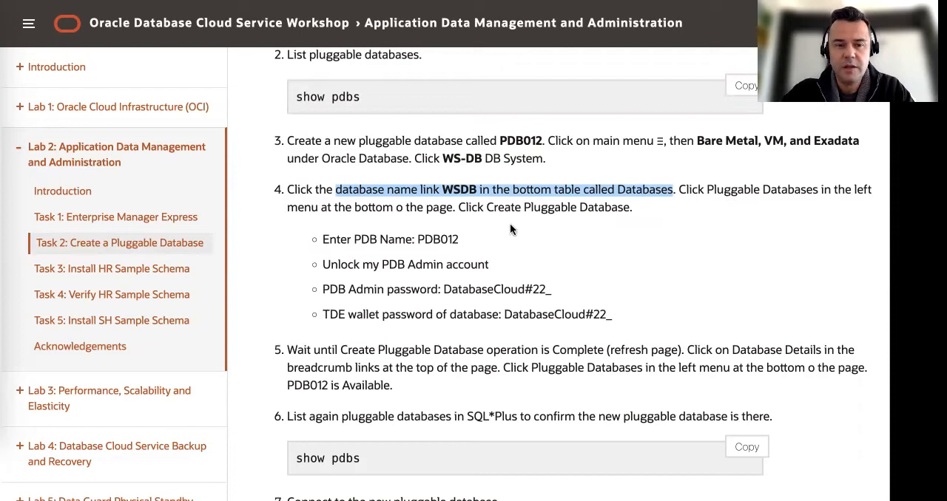
{"action": "left_click_drag", "start_coordinate": [458, 209], "coordinate": [657, 214]}
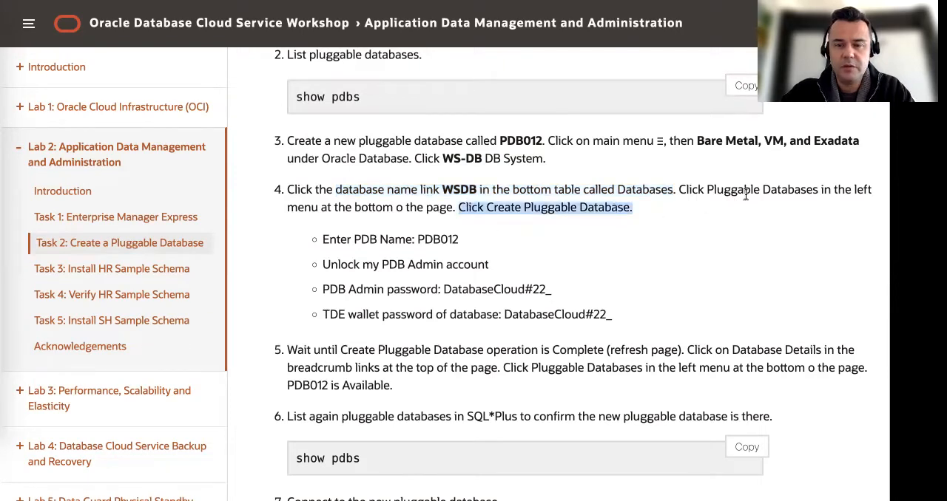
{"action": "left_click_drag", "start_coordinate": [707, 190], "coordinate": [820, 189]}
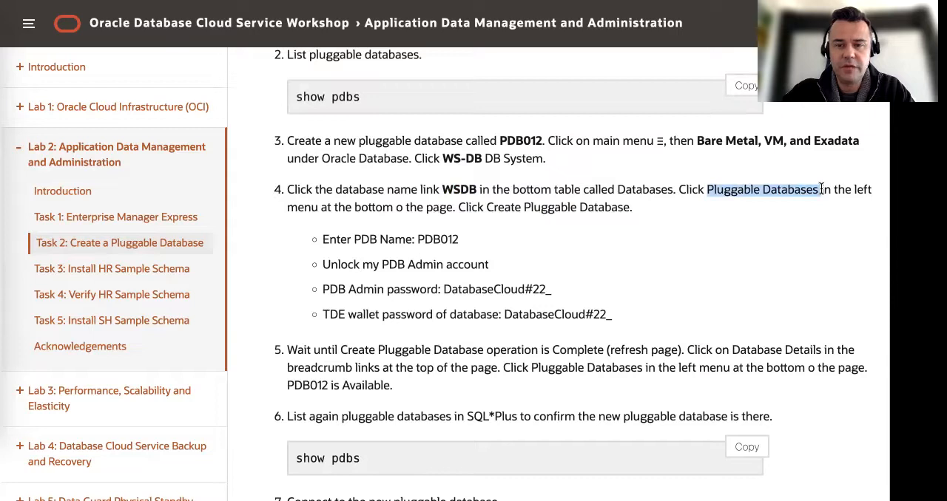
{"action": "double_click", "coordinate": [435, 241]}
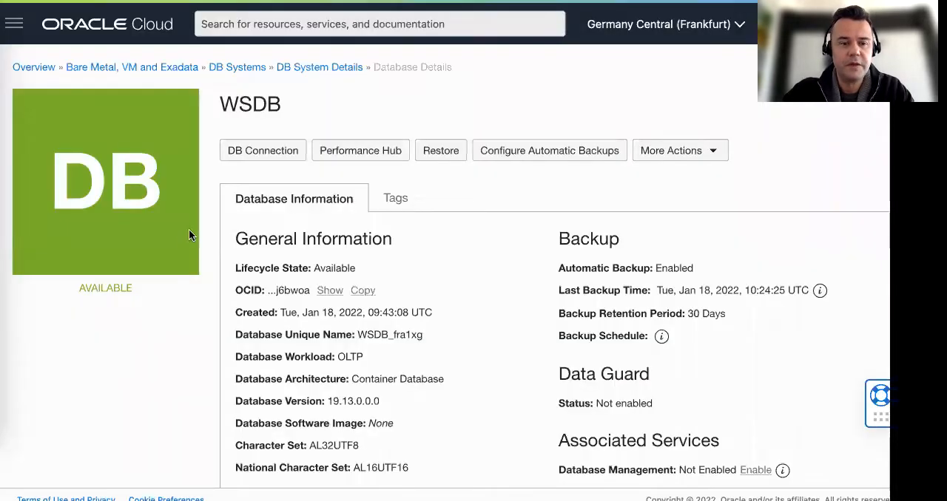
{"action": "scroll", "coordinate": [179, 243], "scroll_direction": "down", "scroll_amount": 5}
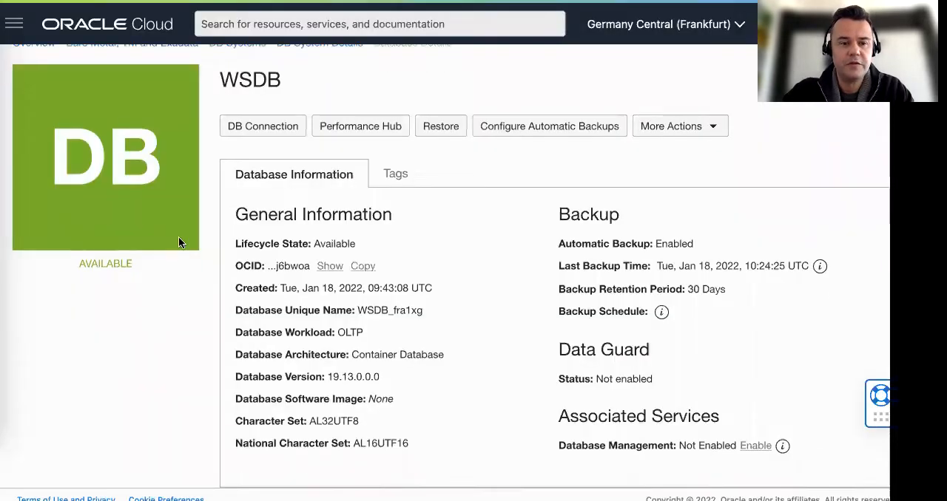
{"action": "left_click", "coordinate": [102, 419]}
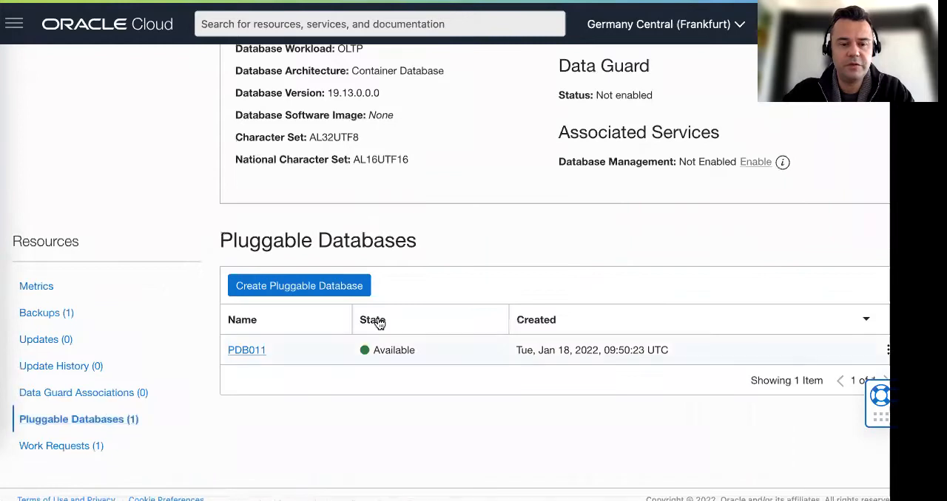
{"action": "left_click", "coordinate": [307, 287]}
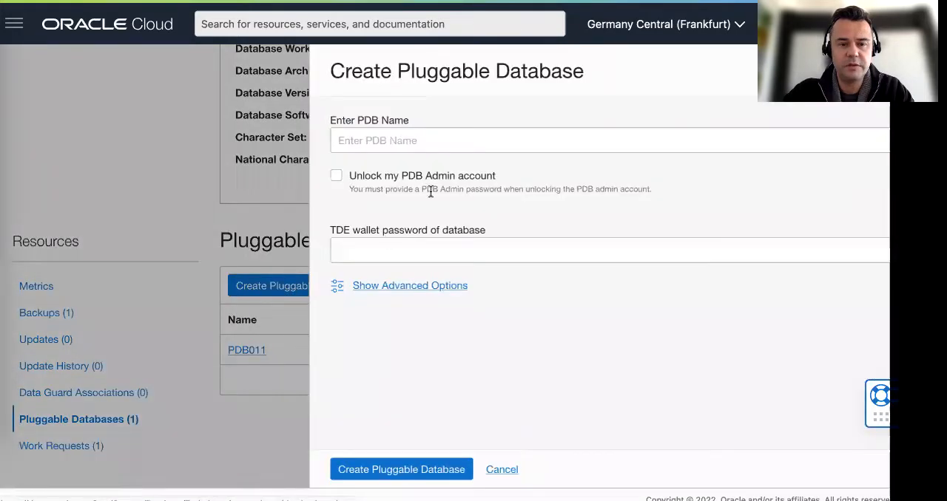
{"action": "left_click", "coordinate": [413, 146]}
{"action": "type", "text": "PDB012"}
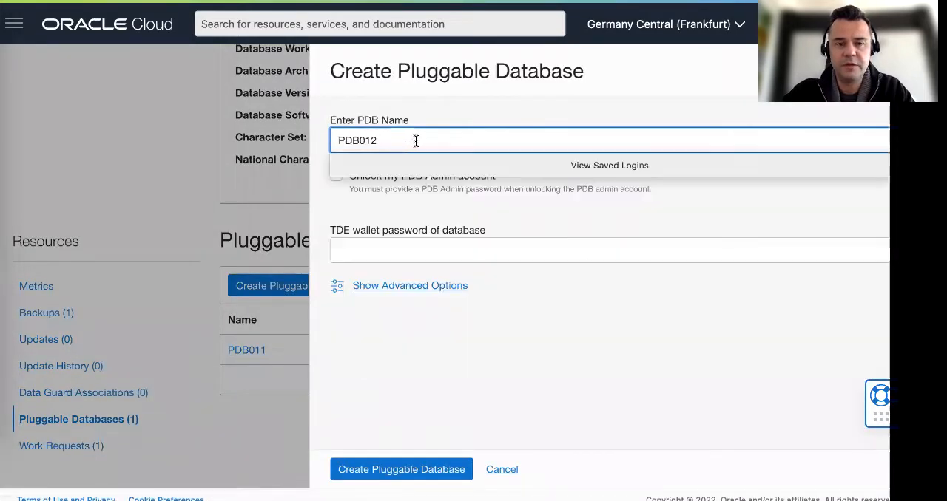
Step: Copy the PDB admin password from the workshop guide and set the new database to unlock the PDB Admin account
{"action": "key", "text": "ctrl+Tab"}
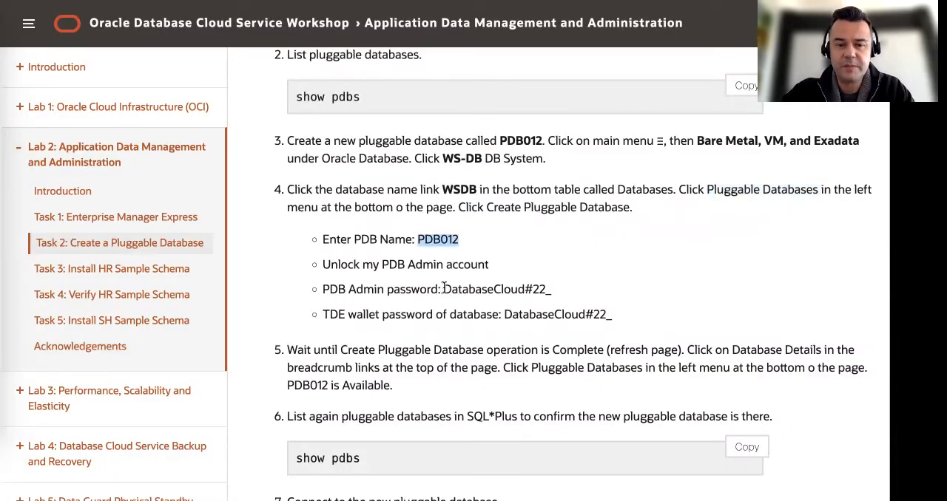
{"action": "left_click_drag", "start_coordinate": [443, 289], "coordinate": [562, 294]}
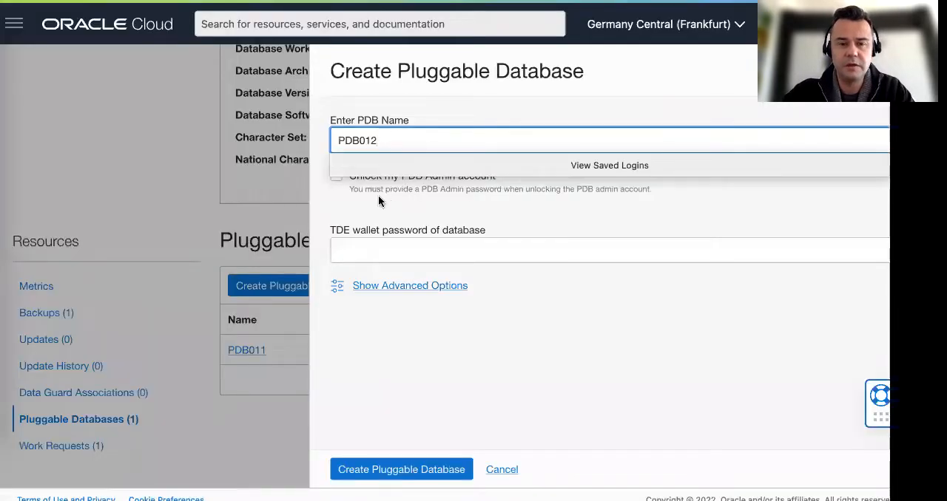
{"action": "left_click", "coordinate": [378, 196]}
{"action": "left_click", "coordinate": [336, 176]}
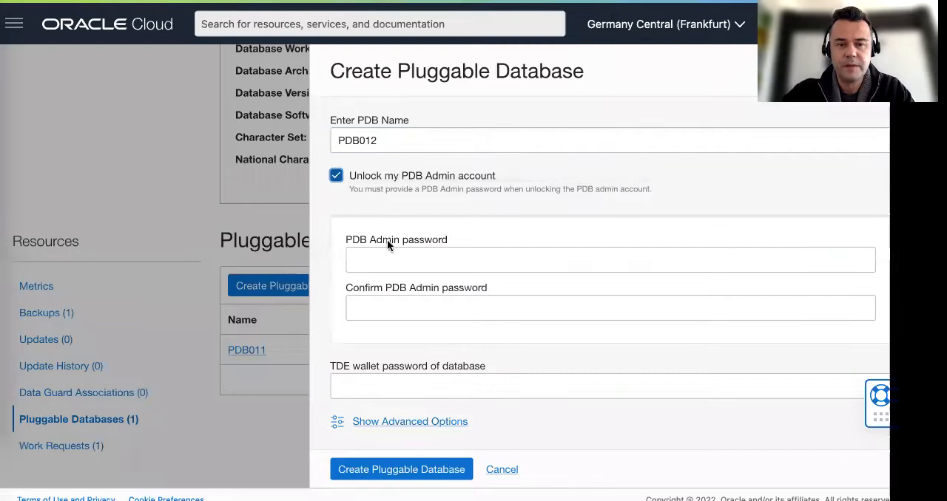
Step: Fill in and confirm the PDB Admin password, enter the TDE wallet password, and submit the creation of PDB012
{"action": "left_click", "coordinate": [394, 256]}
{"action": "key", "text": "ctrl+v"}
{"action": "left_click", "coordinate": [402, 304]}
{"action": "key", "text": "ctrl+v"}
{"action": "left_click", "coordinate": [382, 384]}
{"action": "key", "text": "ctrl+v"}
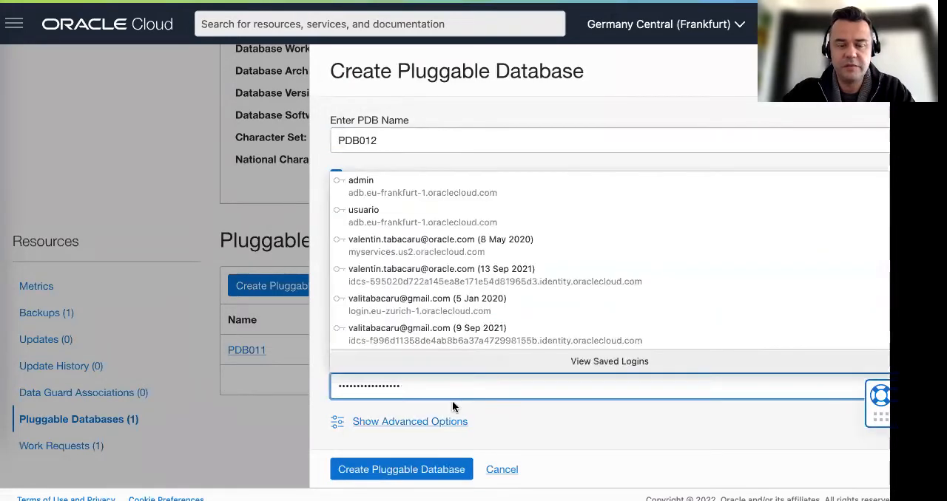
{"action": "left_click", "coordinate": [490, 421]}
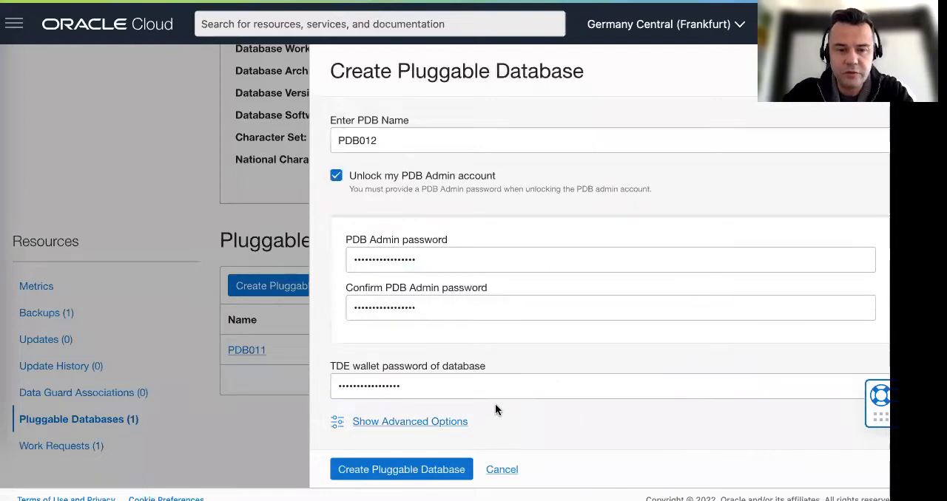
{"action": "left_click", "coordinate": [425, 473]}
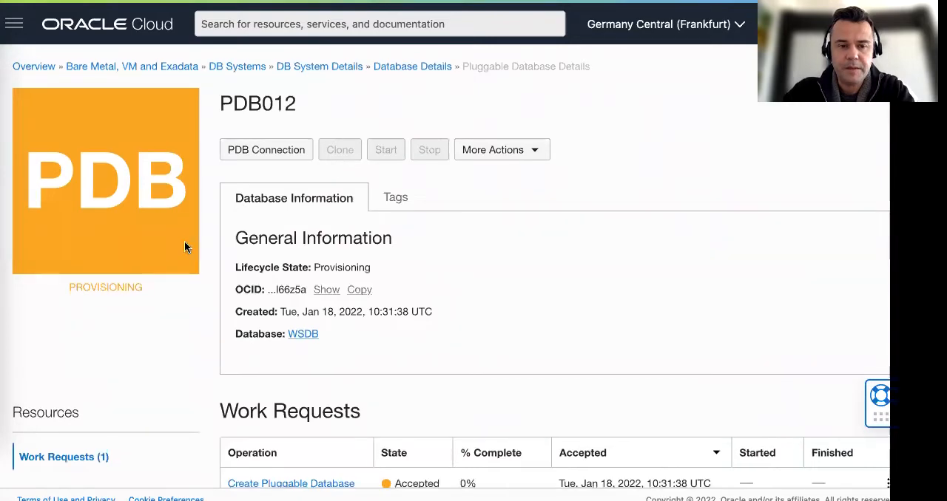
Step: Read the workshop instructions on waiting for the creation to complete and on working with the new pluggable database
{"action": "scroll", "coordinate": [185, 248], "scroll_direction": "down", "scroll_amount": 2}
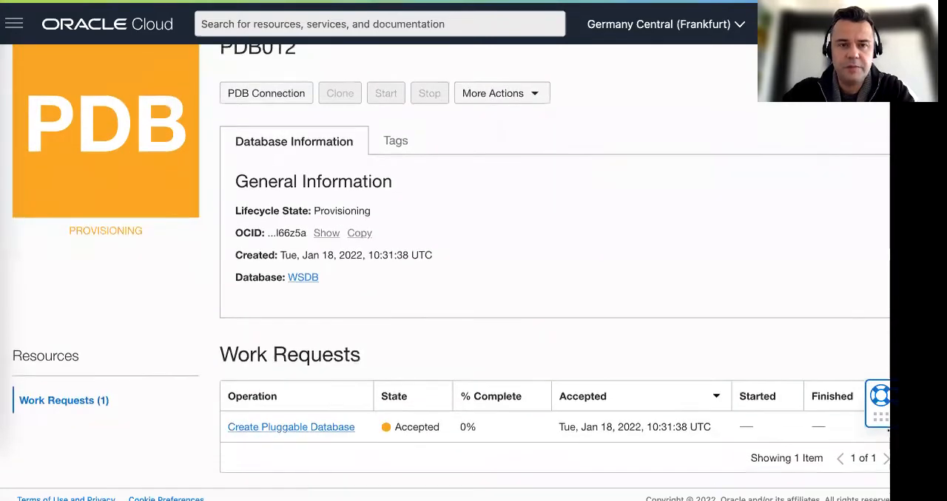
{"action": "key", "text": "ctrl+Tab"}
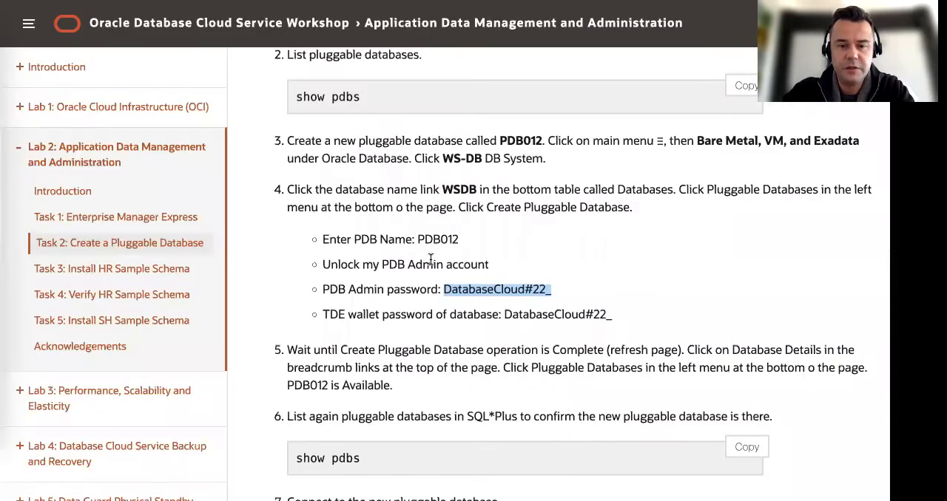
{"action": "scroll", "coordinate": [431, 258], "scroll_direction": "down", "scroll_amount": 2}
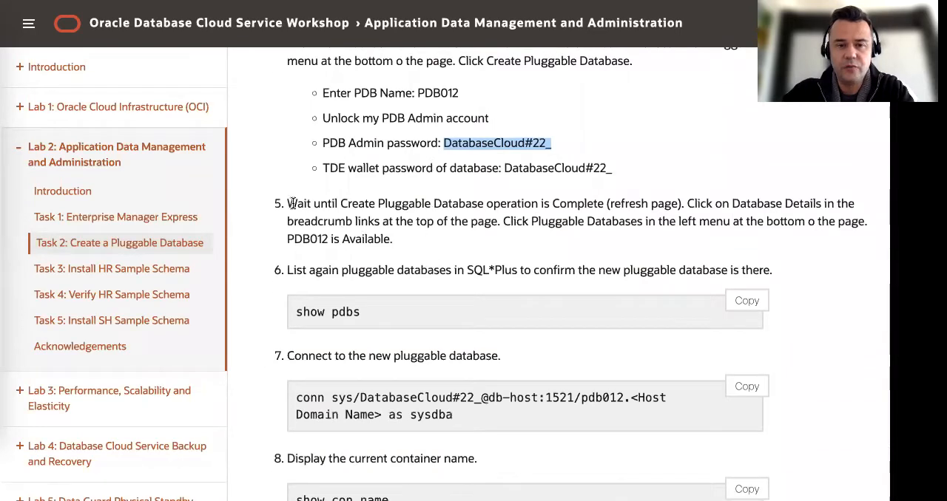
{"action": "left_click_drag", "start_coordinate": [288, 203], "coordinate": [588, 204]}
{"action": "scroll", "coordinate": [481, 229], "scroll_direction": "down", "scroll_amount": 1}
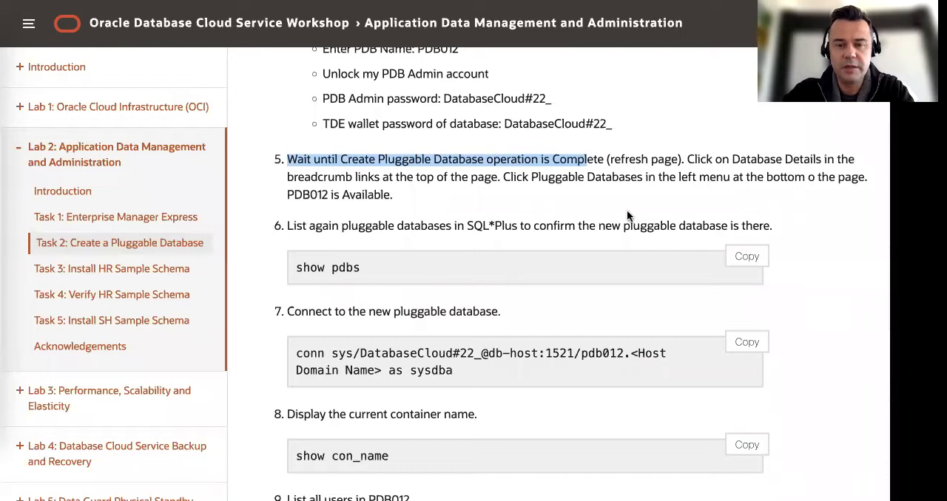
{"action": "scroll", "coordinate": [622, 210], "scroll_direction": "down", "scroll_amount": 1}
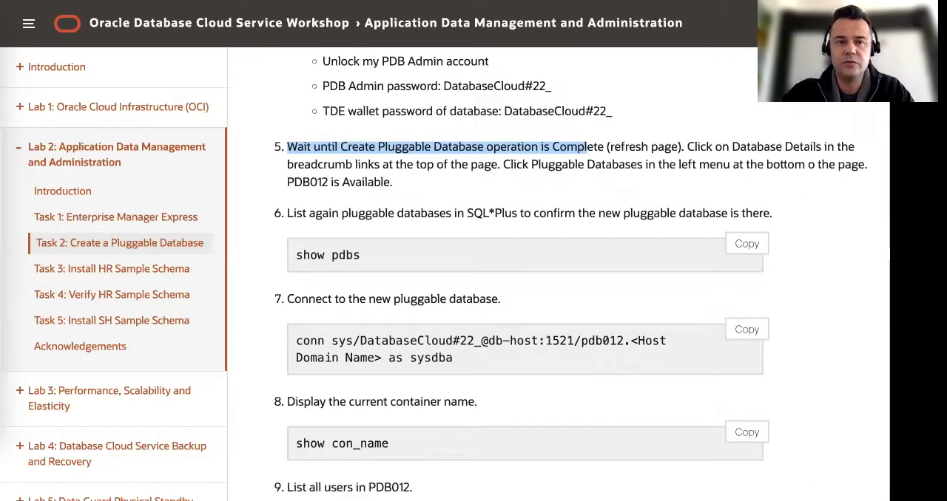
Step: Open PDB012's Create Pluggable Database work request and examine its error messages, associated resources and log messages
{"action": "key", "text": "ctrl+Tab"}
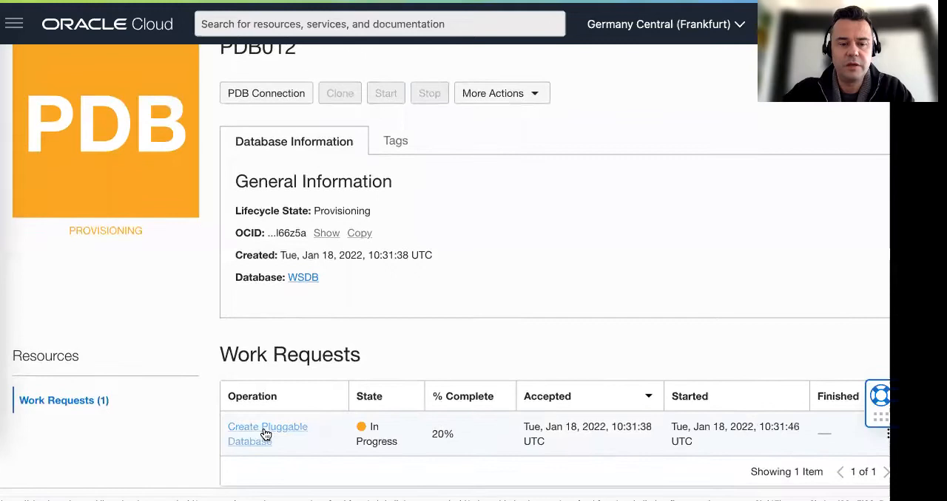
{"action": "scroll", "coordinate": [328, 417], "scroll_direction": "down", "scroll_amount": 1}
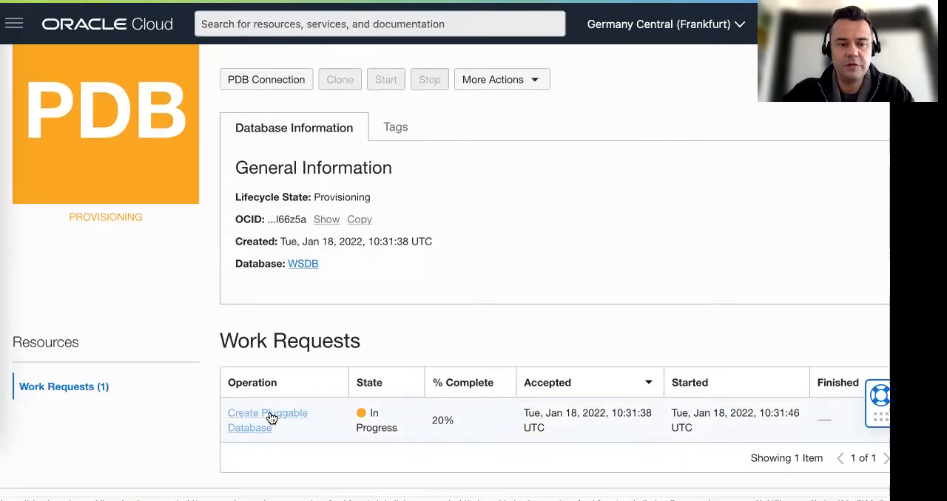
{"action": "left_click", "coordinate": [270, 414]}
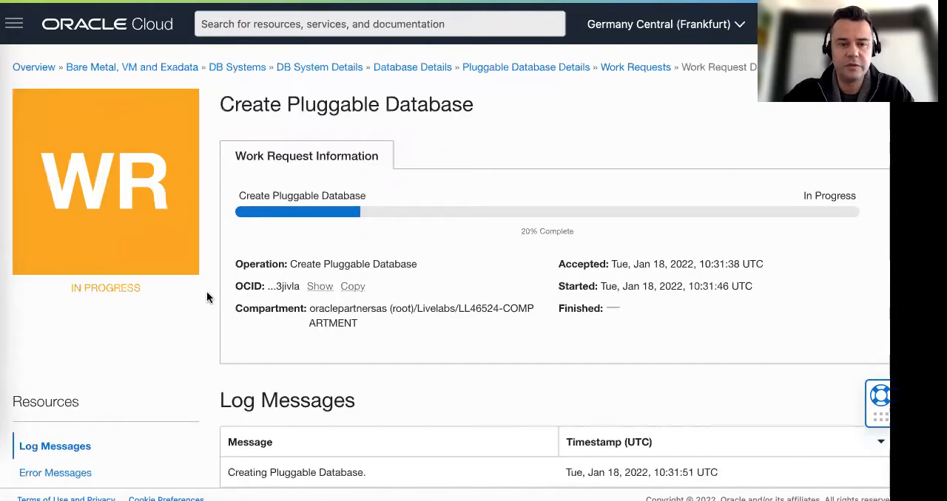
{"action": "scroll", "coordinate": [208, 298], "scroll_direction": "down", "scroll_amount": 3}
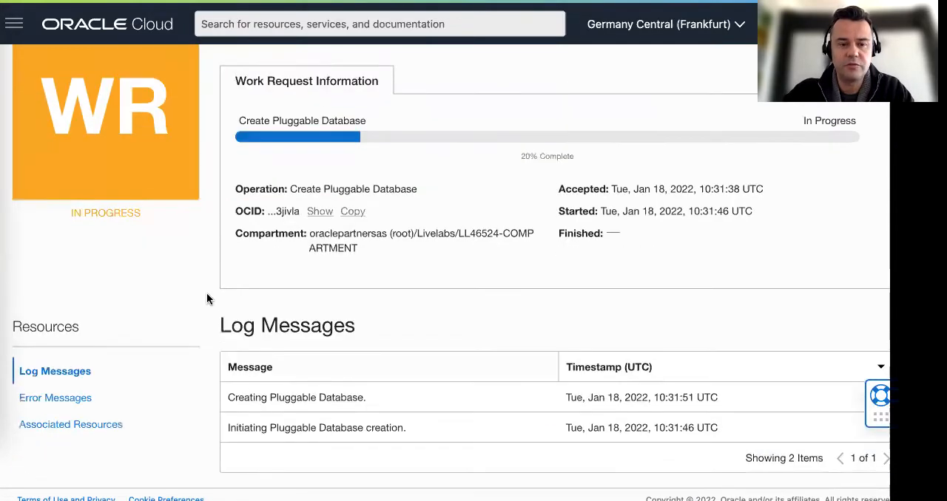
{"action": "left_click", "coordinate": [68, 400]}
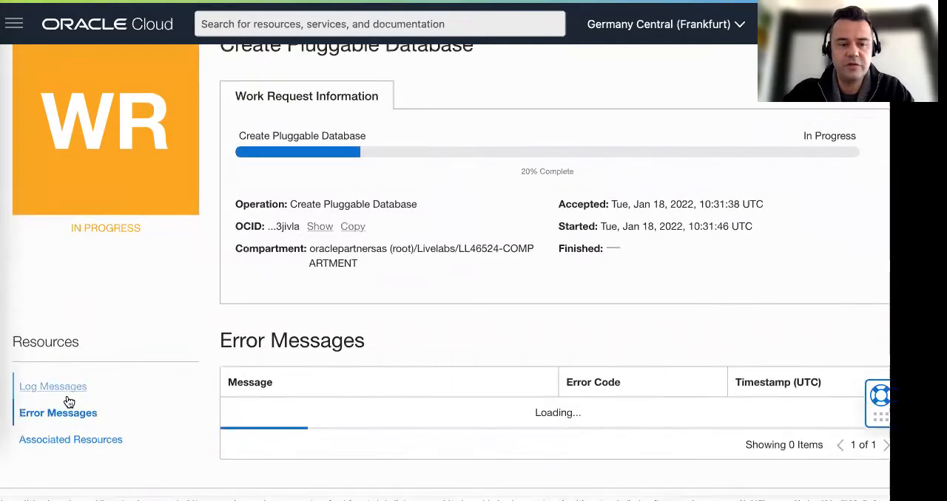
{"action": "left_click", "coordinate": [87, 443]}
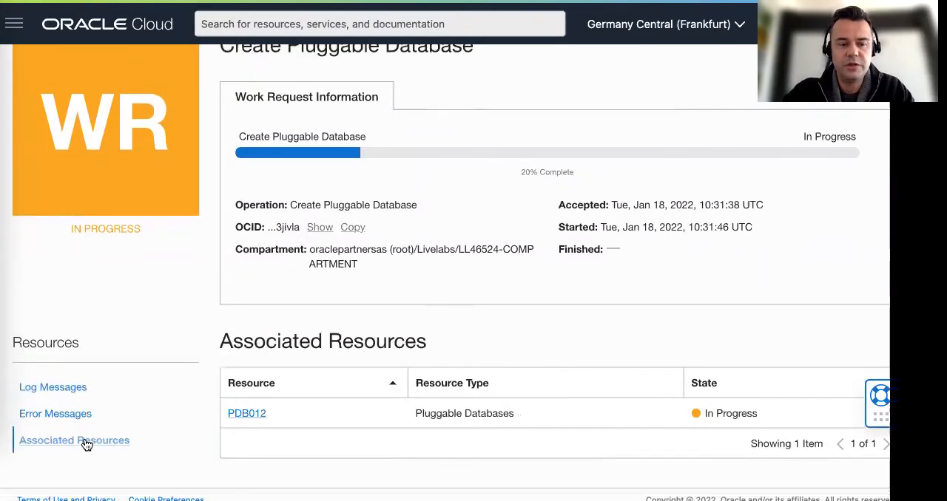
{"action": "left_click", "coordinate": [61, 393]}
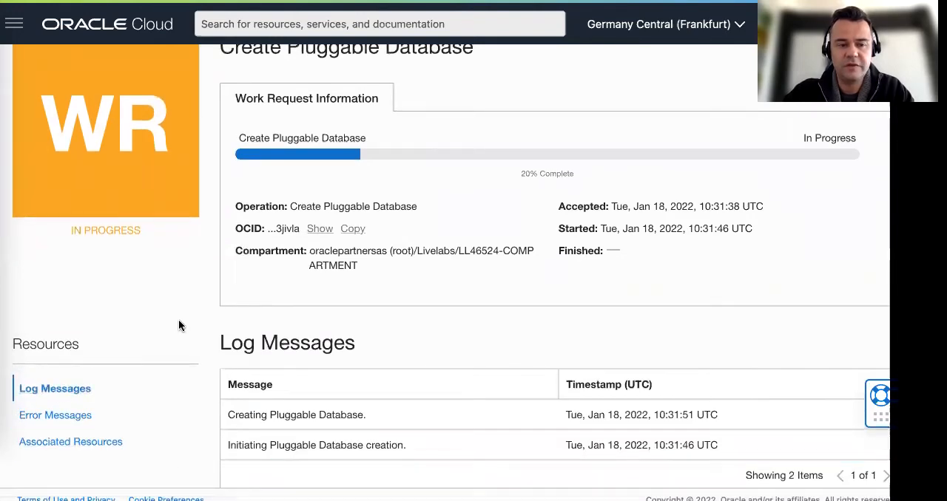
Step: Check the creation work request's progress, logs and error messages, and go back to the PDB012 details
{"action": "scroll", "coordinate": [185, 311], "scroll_direction": "up", "scroll_amount": 2}
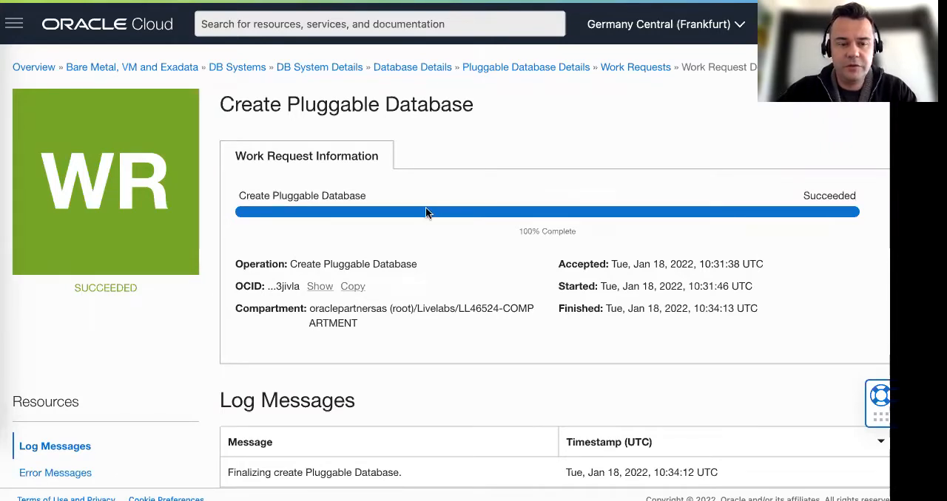
{"action": "scroll", "coordinate": [250, 267], "scroll_direction": "down", "scroll_amount": 3}
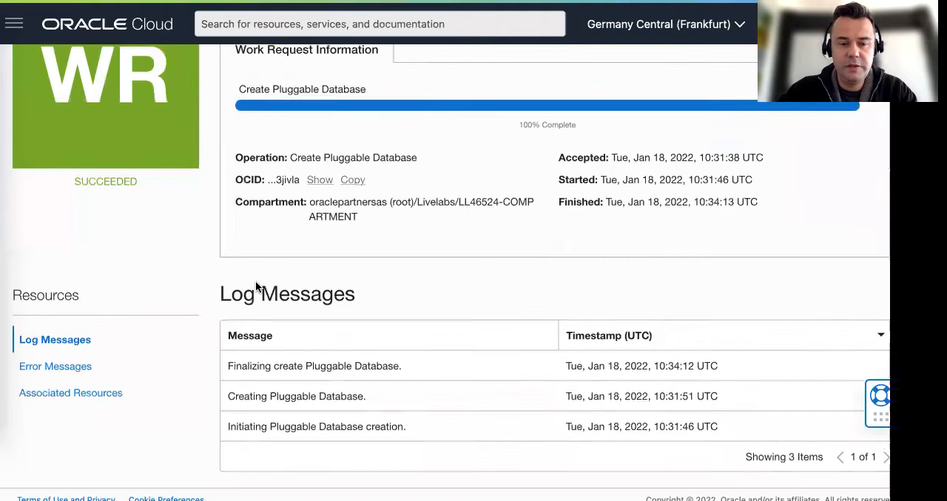
{"action": "left_click", "coordinate": [79, 366]}
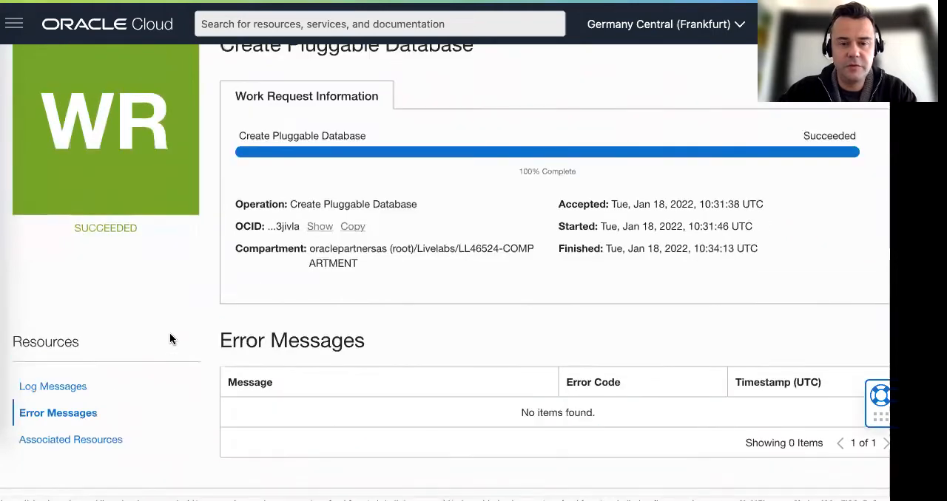
{"action": "scroll", "coordinate": [211, 315], "scroll_direction": "up", "scroll_amount": 2}
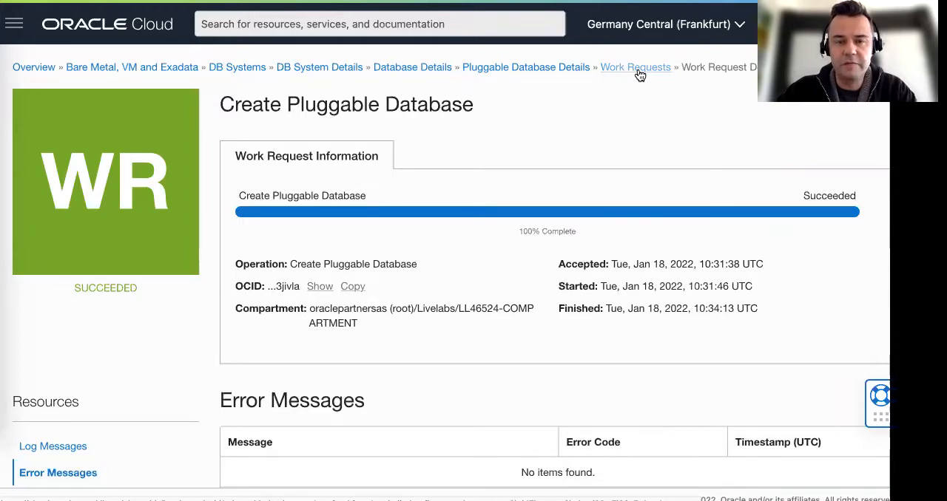
{"action": "left_click", "coordinate": [528, 67]}
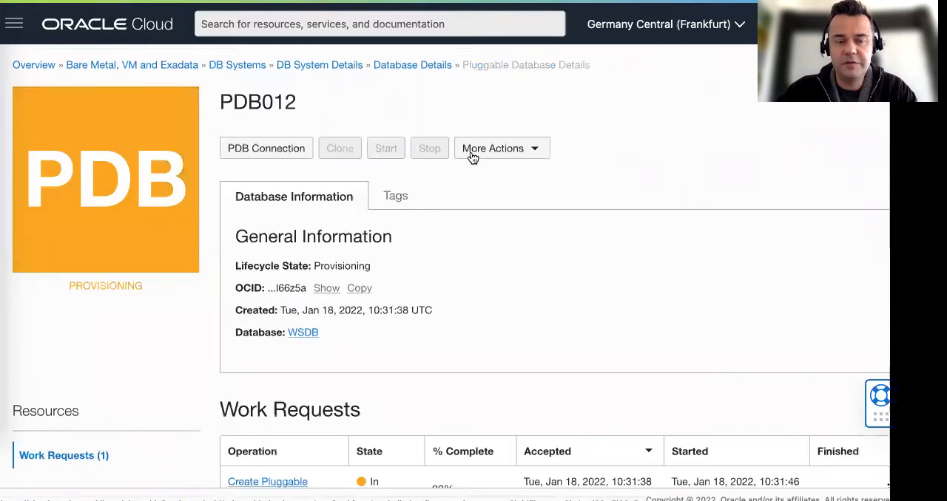
Step: Check PDB012's lifecycle state and creation work request, and list the pluggable databases of the WSDB database
{"action": "scroll", "coordinate": [435, 220], "scroll_direction": "down", "scroll_amount": 1}
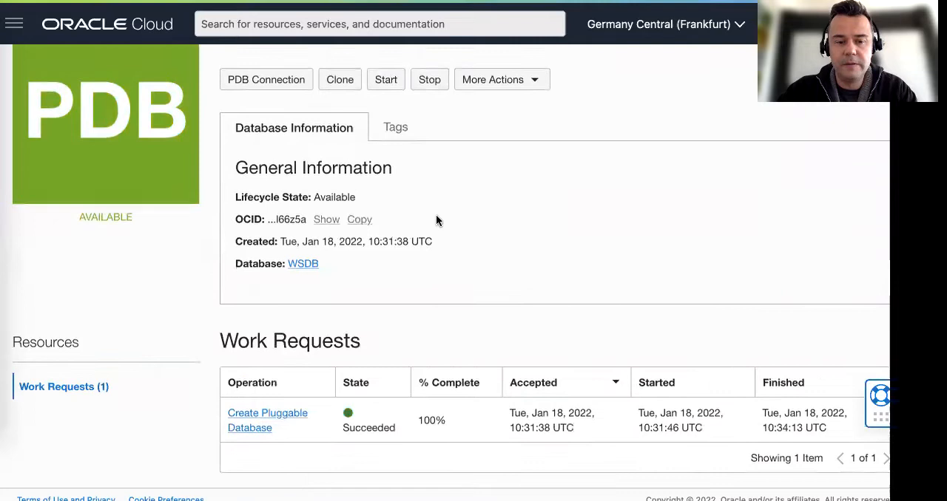
{"action": "scroll", "coordinate": [436, 220], "scroll_direction": "up", "scroll_amount": 1}
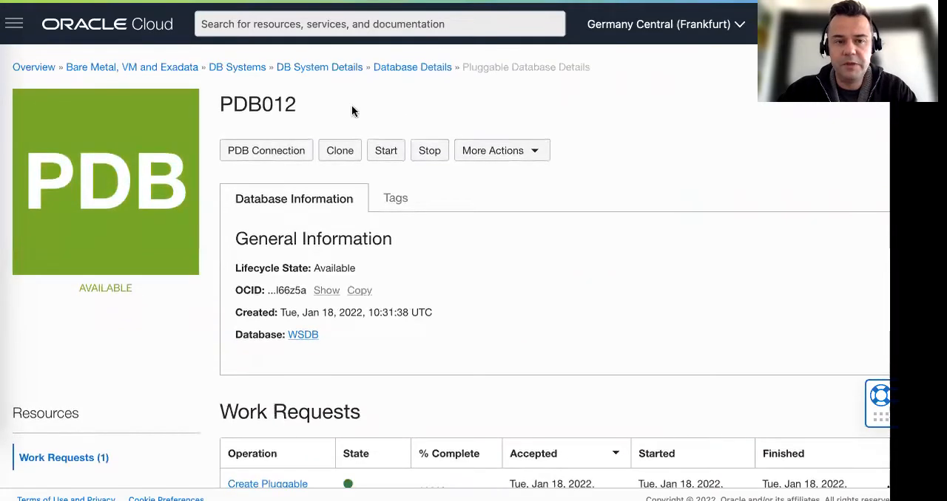
{"action": "double_click", "coordinate": [256, 104]}
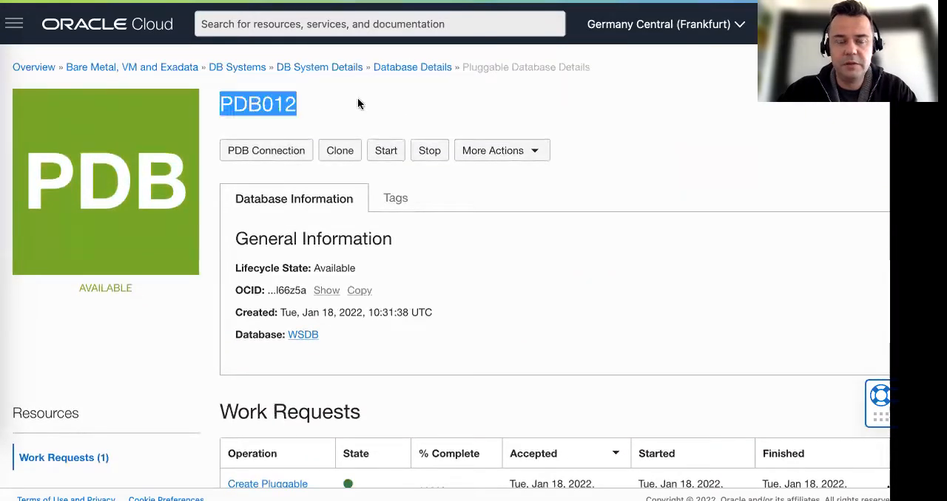
{"action": "left_click", "coordinate": [408, 68]}
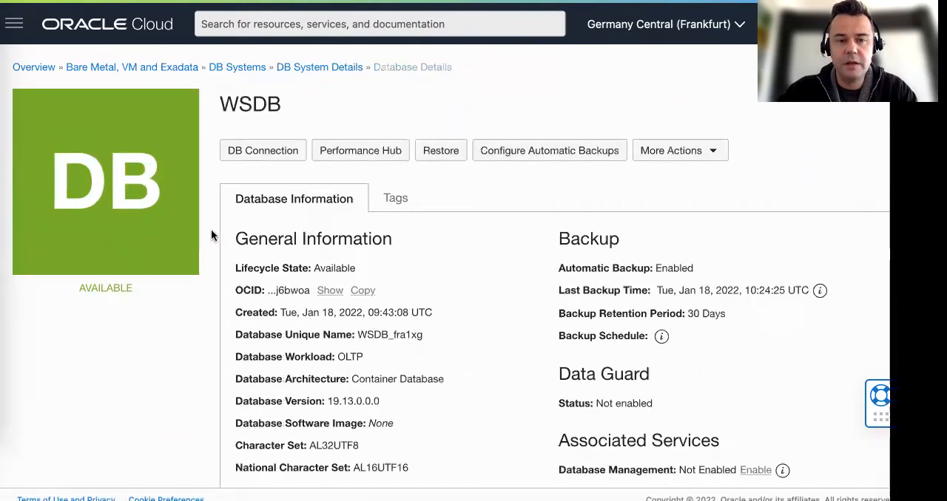
{"action": "scroll", "coordinate": [215, 237], "scroll_direction": "down", "scroll_amount": 4}
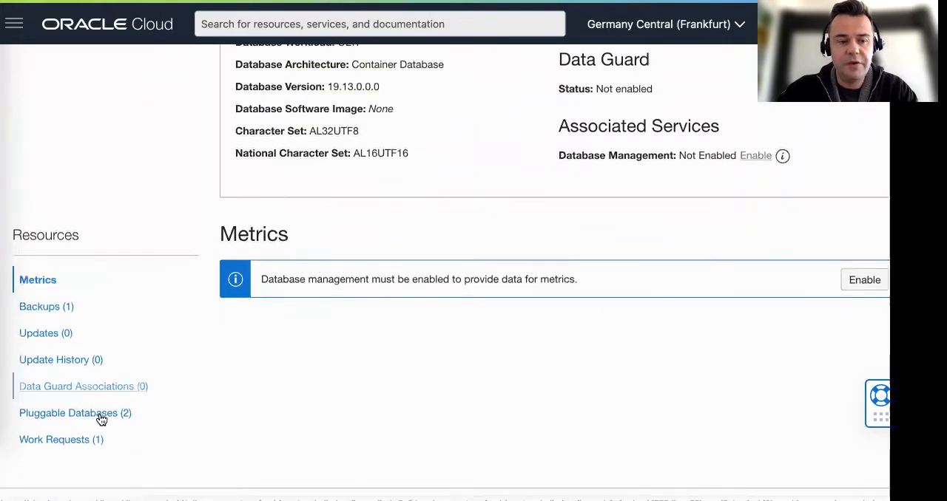
{"action": "left_click", "coordinate": [87, 421]}
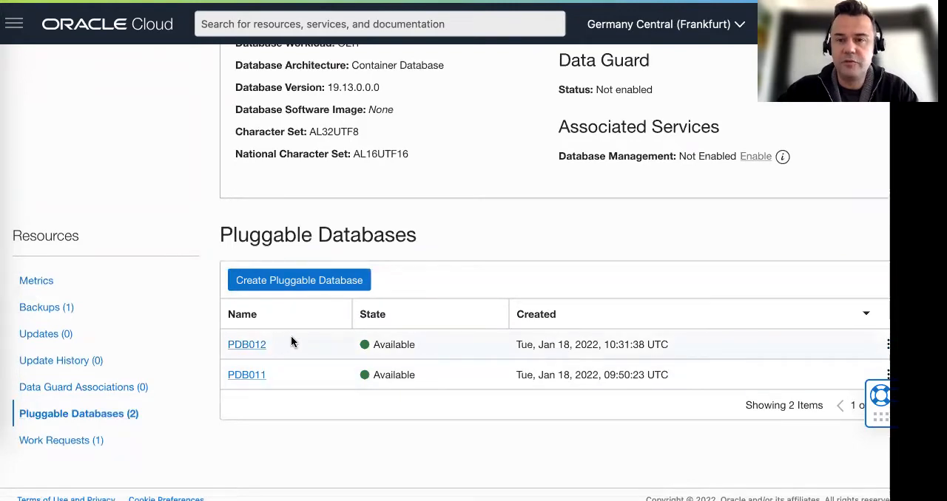
{"action": "scroll", "coordinate": [292, 342], "scroll_direction": "up", "scroll_amount": 5}
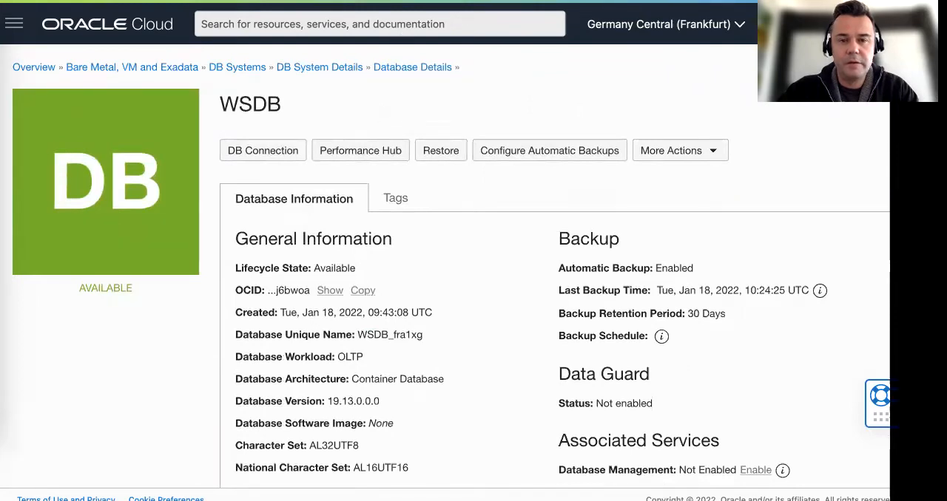
Step: Read guide step 6, switch to the Terminal, run show pdbs in SQL*Plus and check the entry for PDB012
{"action": "left_click", "coordinate": [414, 1]}
{"action": "scroll", "coordinate": [449, 241], "scroll_direction": "down", "scroll_amount": 1}
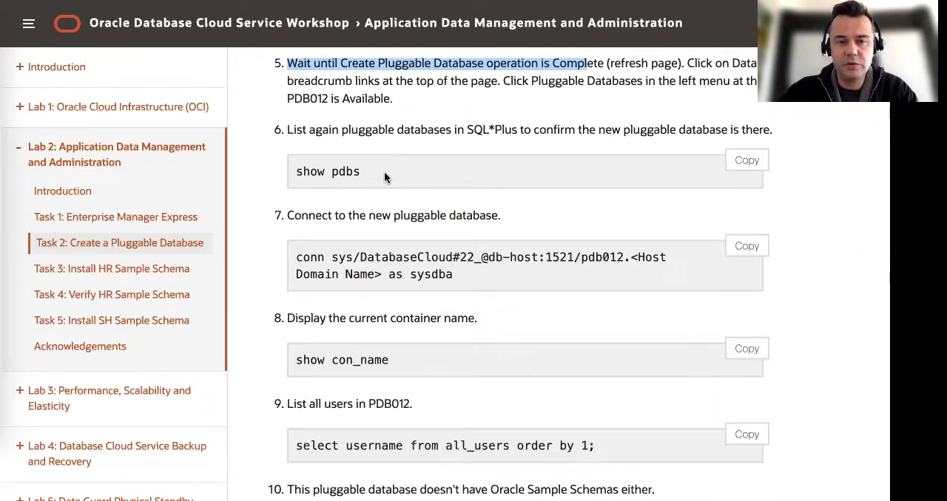
{"action": "scroll", "coordinate": [384, 171], "scroll_direction": "up", "scroll_amount": 2}
{"action": "left_click", "coordinate": [17, 169]}
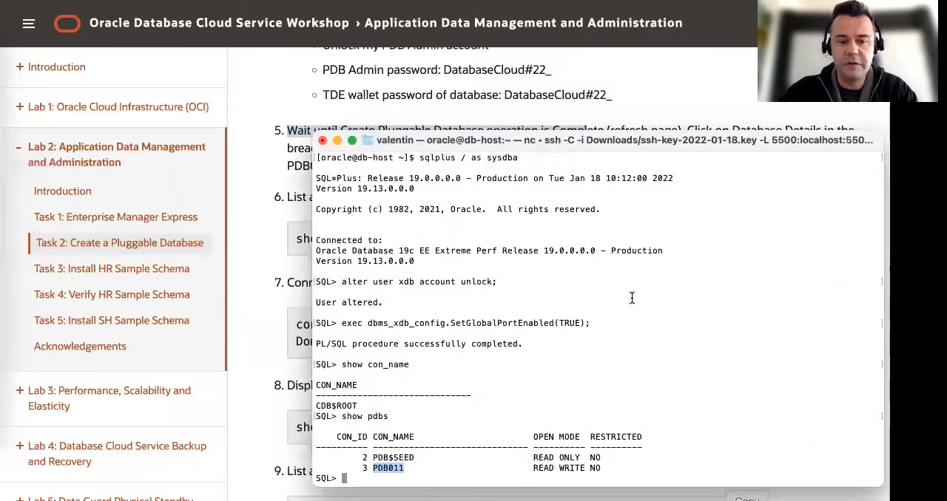
{"action": "left_click", "coordinate": [598, 326]}
{"action": "type", "text": "show pdbs"}
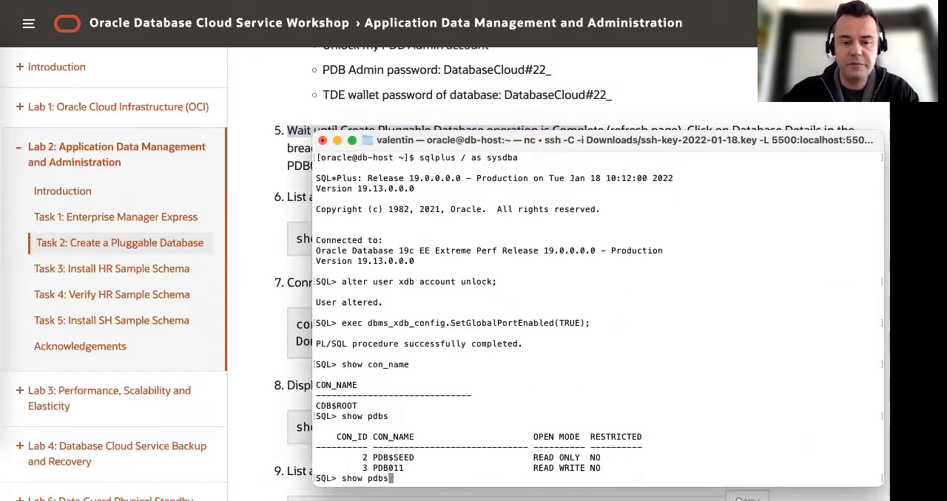
{"action": "key", "text": "Return"}
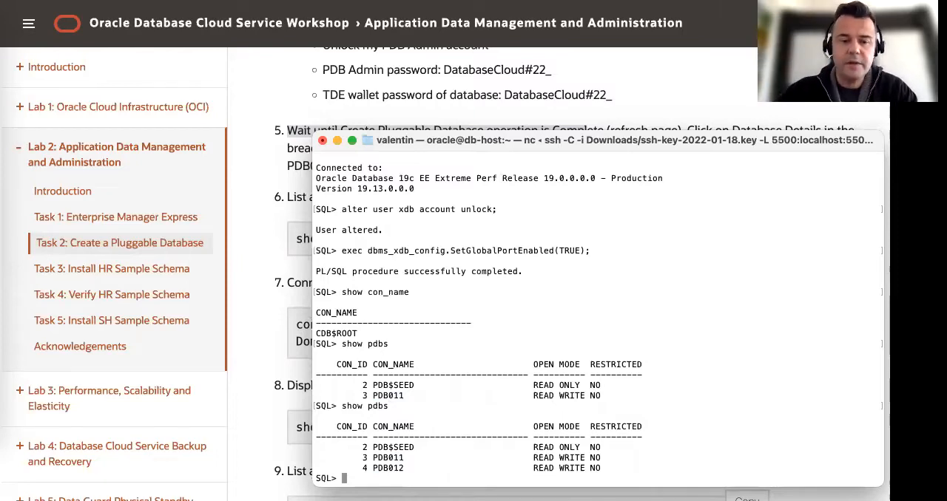
{"action": "double_click", "coordinate": [384, 467]}
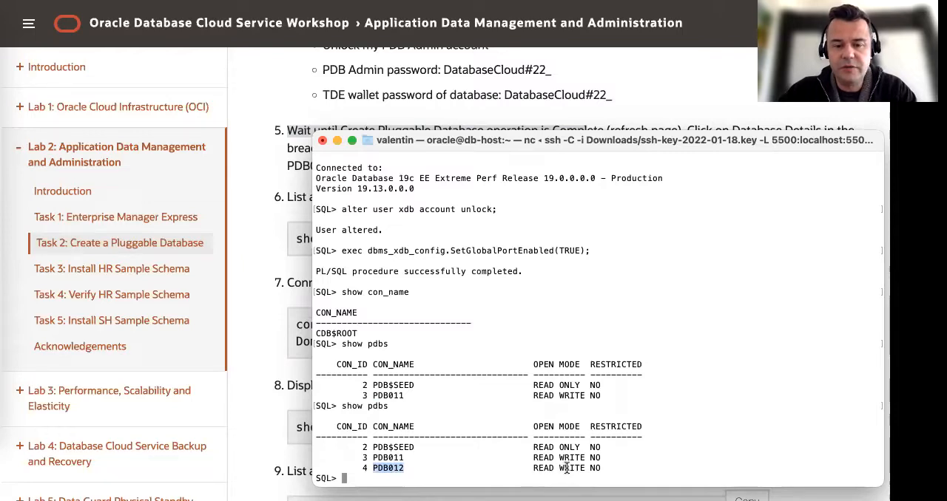
{"action": "left_click", "coordinate": [435, 409]}
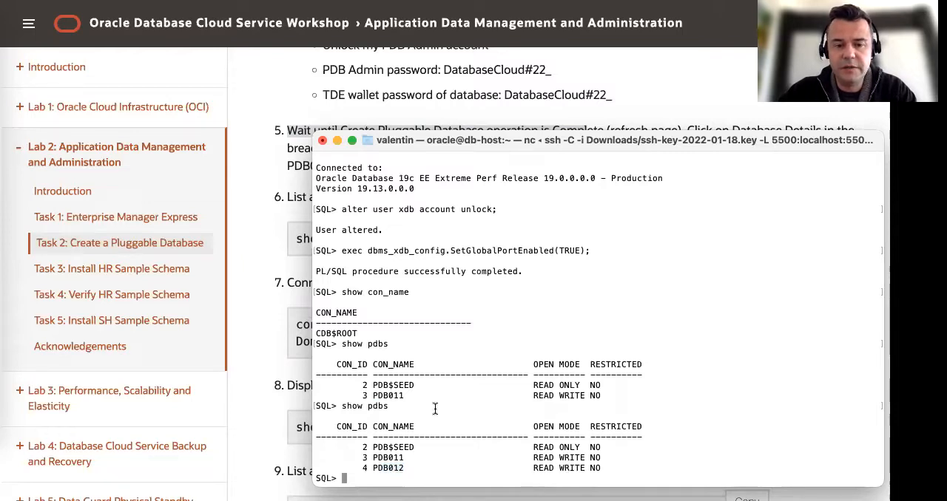
Step: Copy guide step 7's pdb012 connection string, including the SYS password, into dbcs-temp.txt below the pdb011 line, without the leading conn
{"action": "left_click", "coordinate": [270, 281]}
{"action": "scroll", "coordinate": [442, 270], "scroll_direction": "down", "scroll_amount": 3}
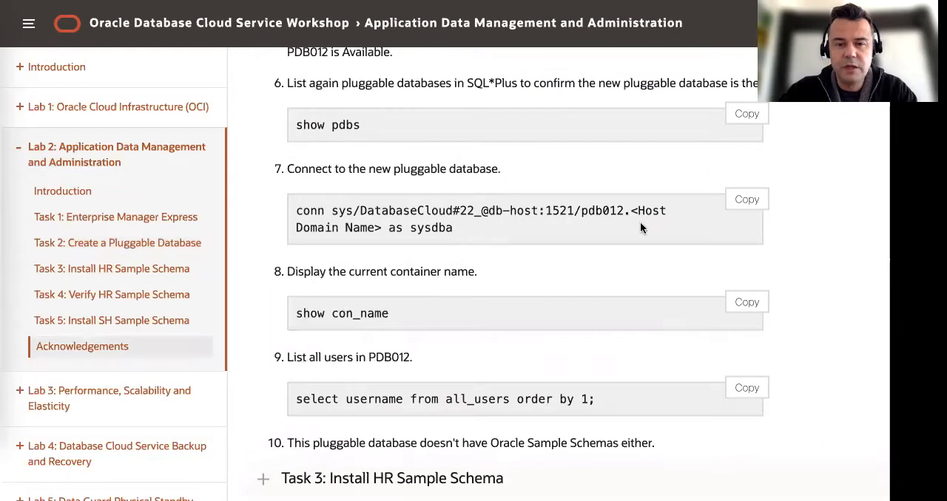
{"action": "triple_click", "coordinate": [333, 215]}
{"action": "key", "text": "super+c"}
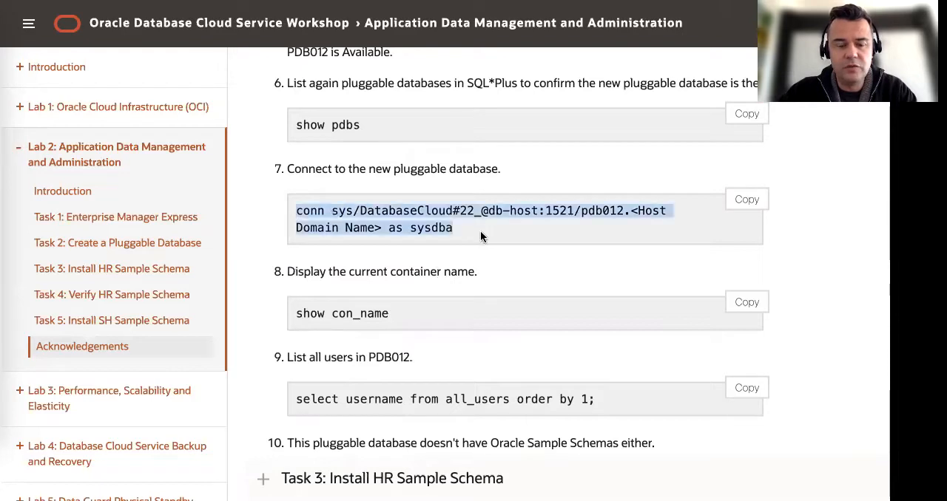
{"action": "left_click", "coordinate": [3, 188]}
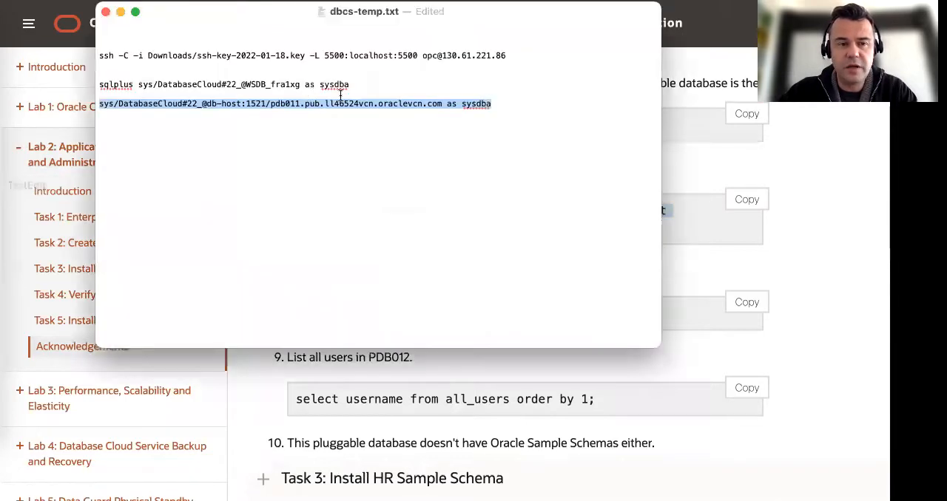
{"action": "left_click", "coordinate": [524, 107]}
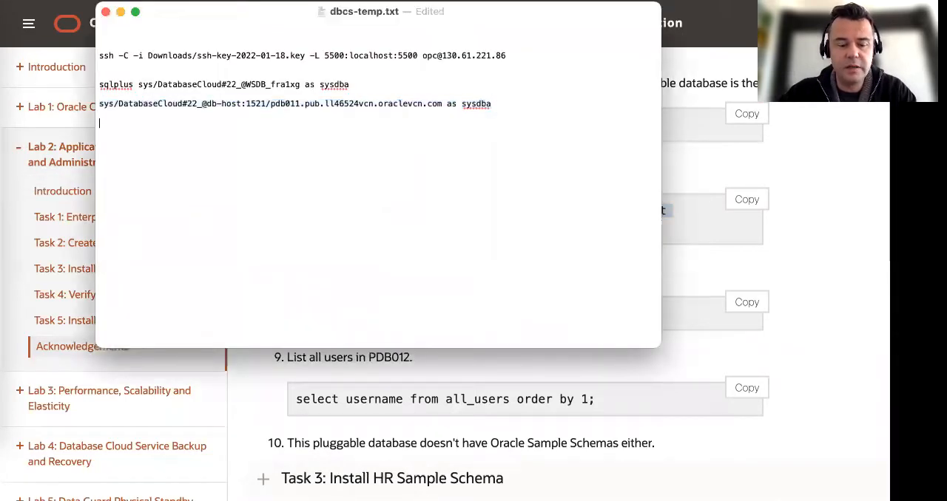
{"action": "key", "text": "super+v"}
{"action": "double_click", "coordinate": [111, 122]}
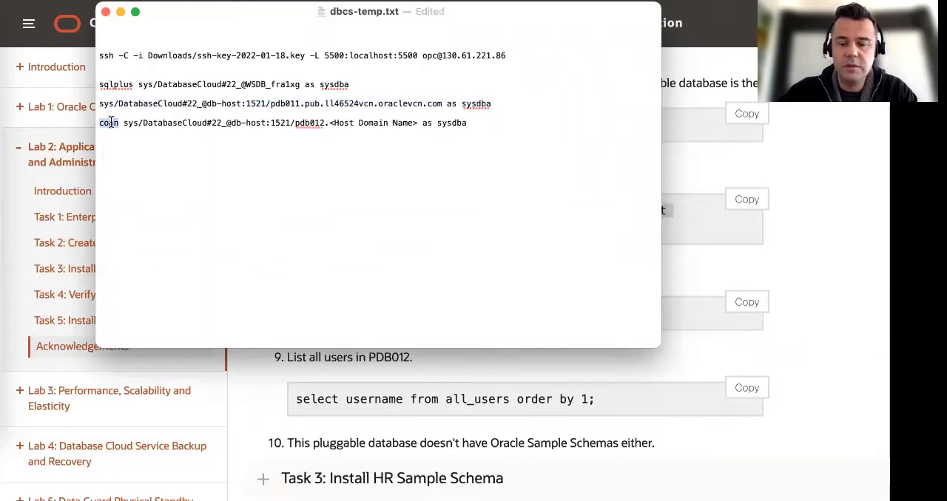
{"action": "key", "text": "BackSpace"}
{"action": "key", "text": "BackSpace"}
{"action": "key", "text": "Return"}
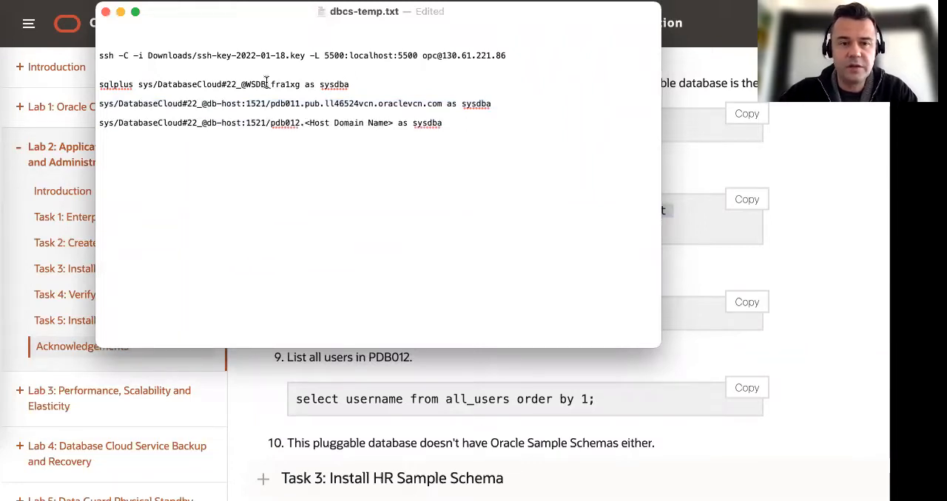
Step: Replace the <Host Domain Name> placeholder in the pdb012 connection string with pub.ll46524vcn.oraclevcn.com, copied from the pdb011 line
{"action": "left_click_drag", "start_coordinate": [304, 103], "coordinate": [443, 103]}
{"action": "key", "text": "super+c"}
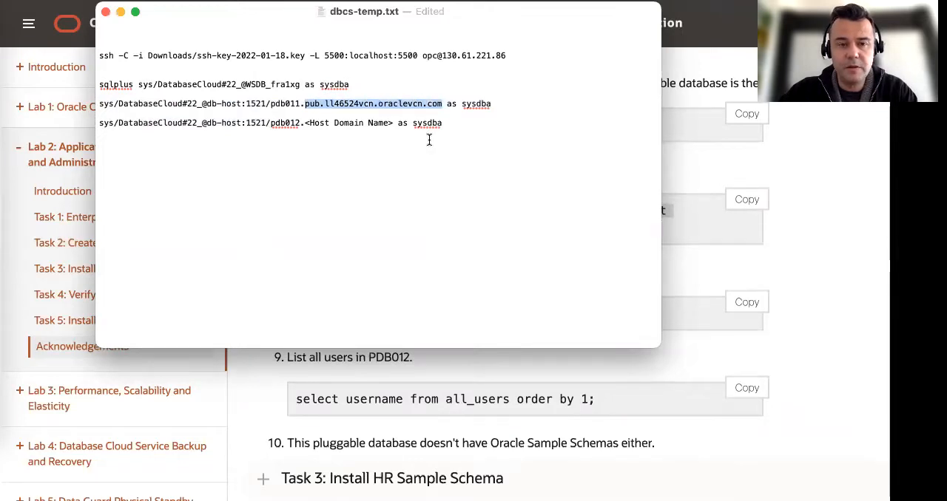
{"action": "left_click_drag", "start_coordinate": [305, 122], "coordinate": [392, 123]}
{"action": "key", "text": "super+v"}
{"action": "left_click_drag", "start_coordinate": [270, 123], "coordinate": [299, 124]}
{"action": "left_click", "coordinate": [321, 131]}
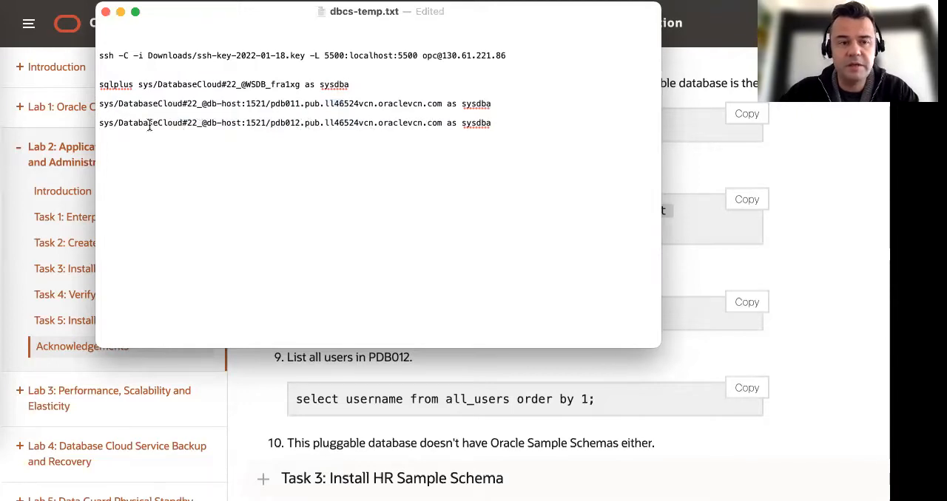
Step: Connect to pdb012 as sysdba in SQL*Plus, using conn and the prepared connection string with the SYS password
{"action": "left_click_drag", "start_coordinate": [100, 124], "coordinate": [491, 125]}
{"action": "key", "text": "super+c"}
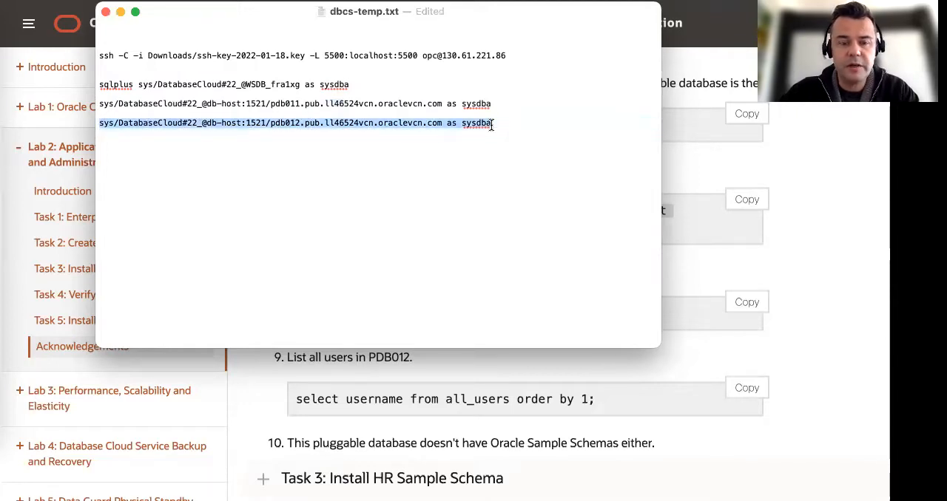
{"action": "left_click", "coordinate": [1, 162]}
{"action": "type", "text": "conn"}
{"action": "key", "text": "super+v"}
{"action": "key", "text": "Return"}
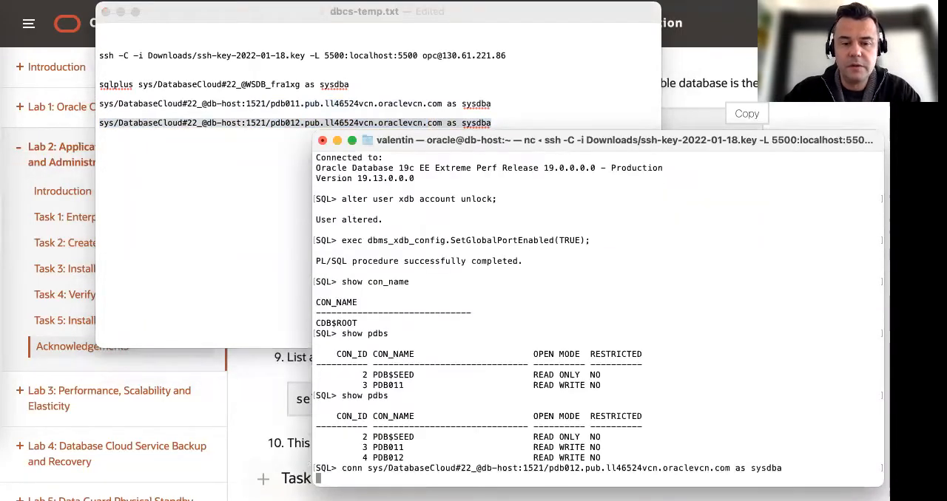
Step: Display the current container name in SQL*Plus with show con_name
{"action": "type", "text": "show c"}
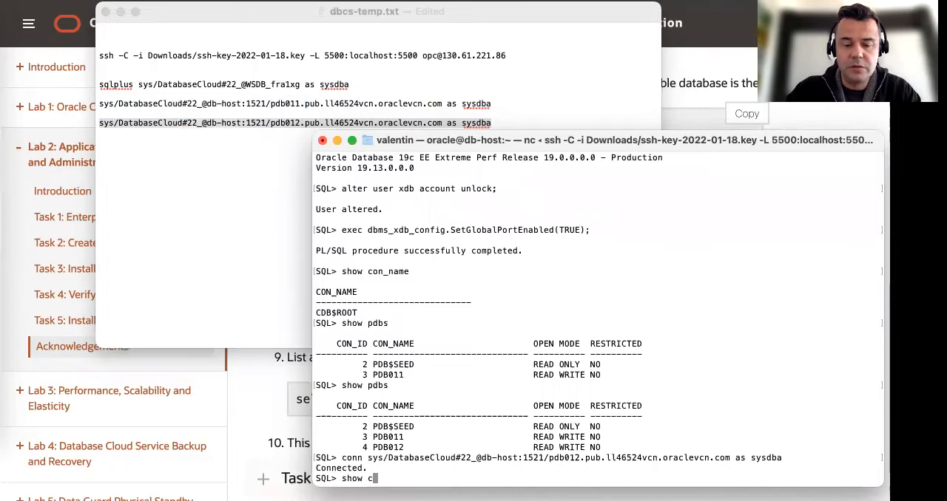
{"action": "type", "text": "on_nmae"}
{"action": "key", "text": "BackSpace"}
{"action": "key", "text": "BackSpace"}
{"action": "key", "text": "BackSpace"}
{"action": "type", "text": "ame"}
{"action": "key", "text": "Return"}
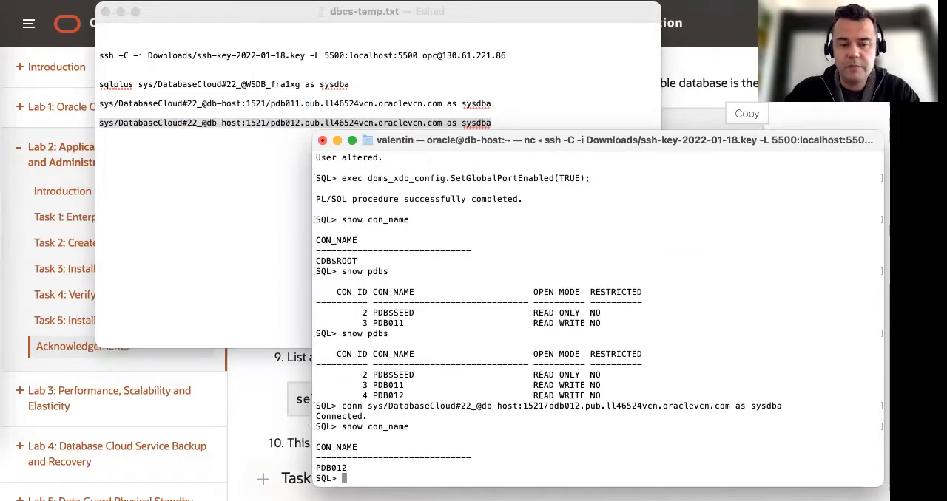
Step: Run guide step 9's query select username from all_users order by 1; in SQL*Plus and review the listed users
{"action": "left_click", "coordinate": [272, 391]}
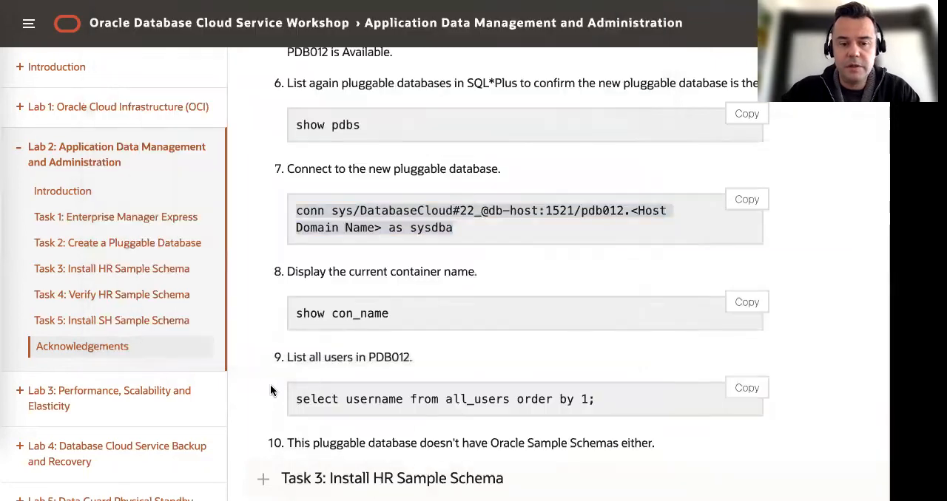
{"action": "scroll", "coordinate": [352, 315], "scroll_direction": "down", "scroll_amount": 1}
{"action": "left_click_drag", "start_coordinate": [296, 363], "coordinate": [609, 365]}
{"action": "key", "text": "super+c"}
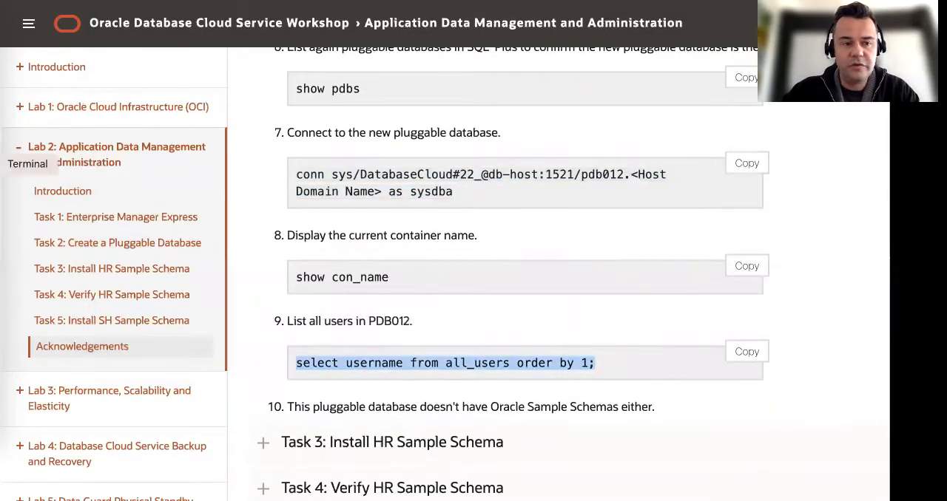
{"action": "left_click", "coordinate": [2, 167]}
{"action": "key", "text": "super+v"}
{"action": "key", "text": "Return"}
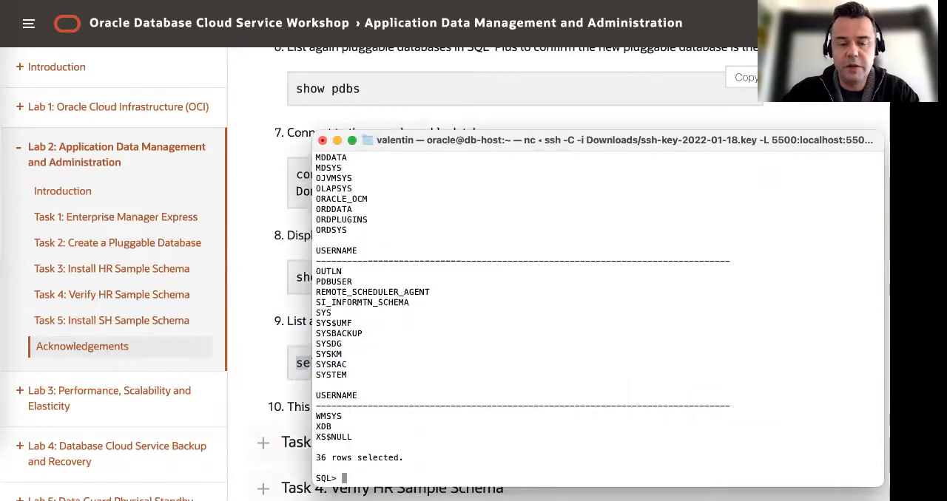
{"action": "scroll", "coordinate": [439, 242], "scroll_direction": "up", "scroll_amount": 5}
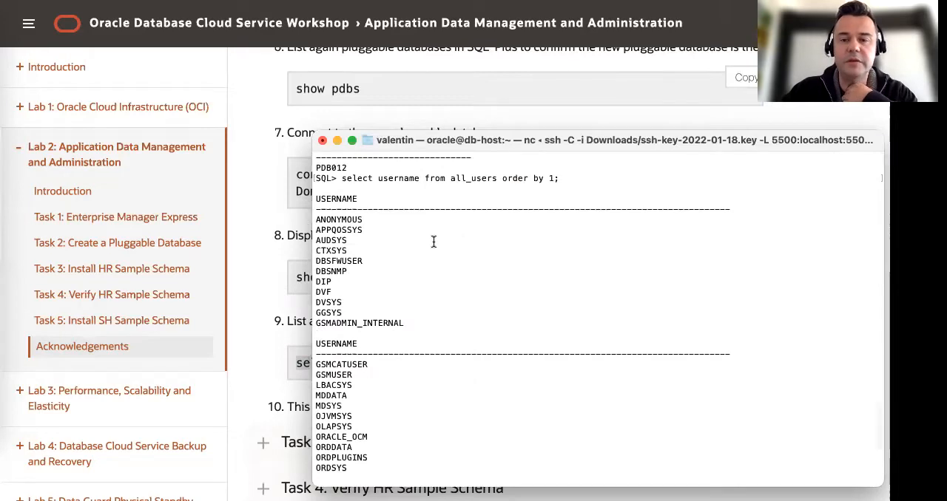
{"action": "scroll", "coordinate": [404, 254], "scroll_direction": "down", "scroll_amount": 5}
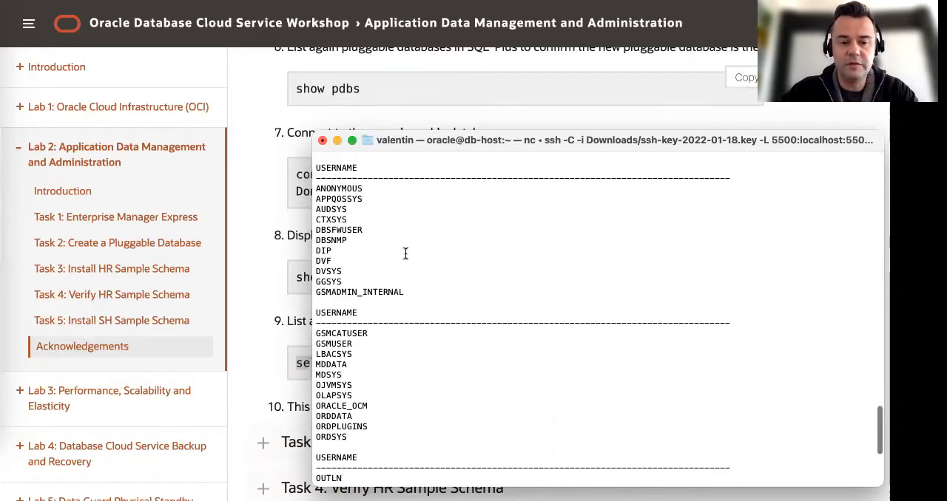
Step: Expand Task 3: Install HR Sample Schema in the workshop guide and copy step 1's query select name from v$tablespace;
{"action": "left_click", "coordinate": [290, 252]}
{"action": "scroll", "coordinate": [369, 243], "scroll_direction": "down", "scroll_amount": 4}
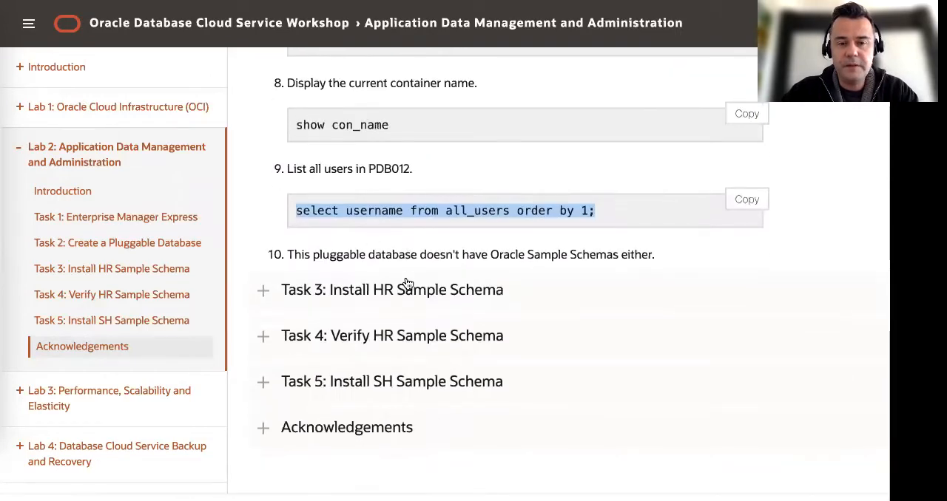
{"action": "left_click", "coordinate": [368, 292]}
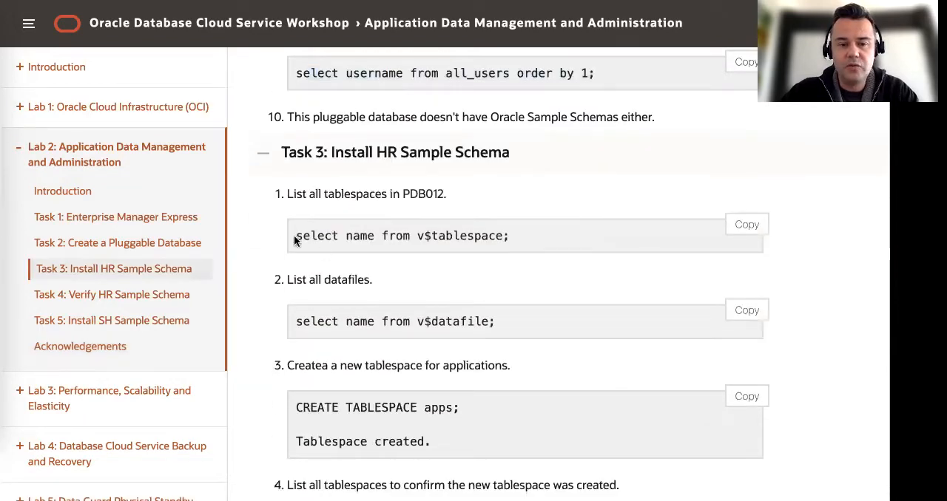
{"action": "left_click_drag", "start_coordinate": [298, 239], "coordinate": [522, 239]}
{"action": "key", "text": "super+c"}
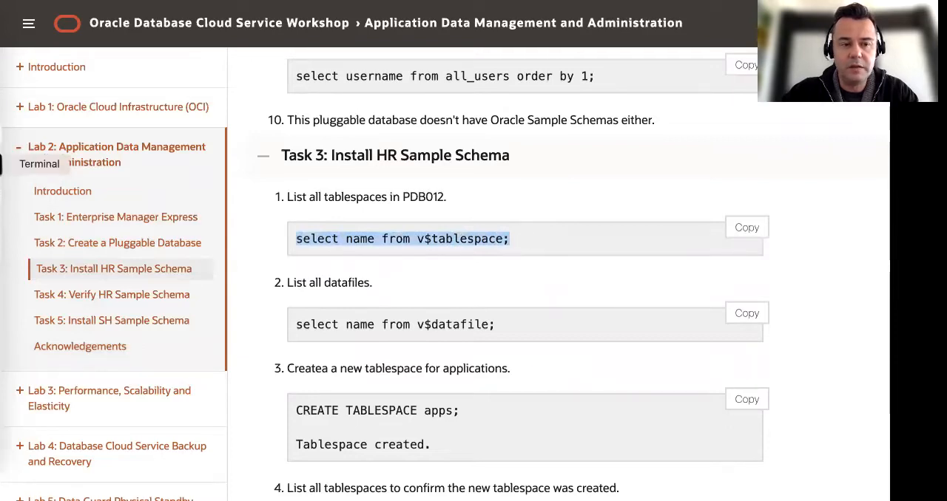
{"action": "left_click", "coordinate": [40, 170]}
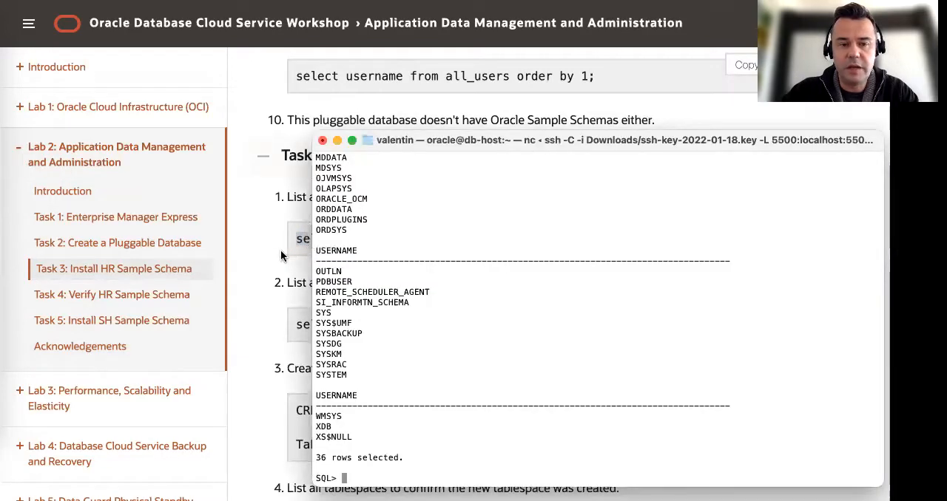
{"action": "key", "text": "super+Tab"}
{"action": "scroll", "coordinate": [478, 243], "scroll_direction": "down", "scroll_amount": 1}
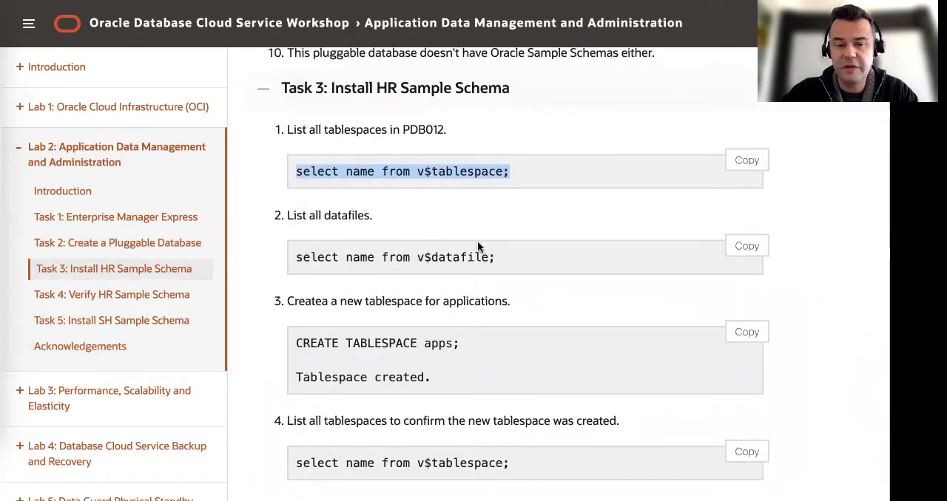
{"action": "left_click", "coordinate": [6, 165]}
{"action": "key", "text": "super+v"}
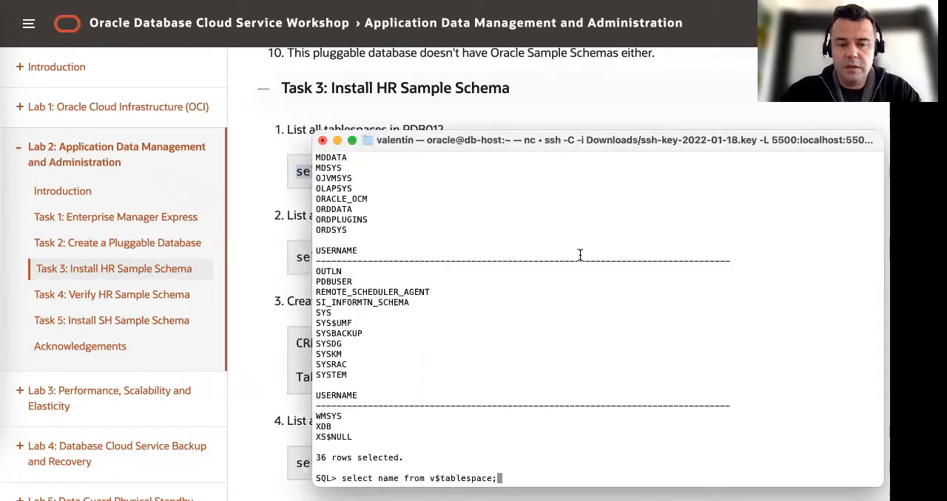
{"action": "key", "text": "BackSpace"}
{"action": "key", "text": "BackSpace"}
{"action": "key", "text": "BackSpace"}
{"action": "key", "text": "BackSpace"}
{"action": "key", "text": "BackSpace"}
{"action": "key", "text": "BackSpace"}
{"action": "key", "text": "BackSpace"}
{"action": "key", "text": "BackSpace"}
{"action": "key", "text": "BackSpace"}
{"action": "key", "text": "BackSpace"}
{"action": "key", "text": "BackSpace"}
{"action": "key", "text": "BackSpace"}
{"action": "key", "text": "BackSpace"}
{"action": "key", "text": "BackSpace"}
{"action": "key", "text": "BackSpace"}
{"action": "key", "text": "BackSpace"}
{"action": "key", "text": "BackSpace"}
{"action": "key", "text": "BackSpace"}
{"action": "key", "text": "BackSpace"}
{"action": "key", "text": "BackSpace"}
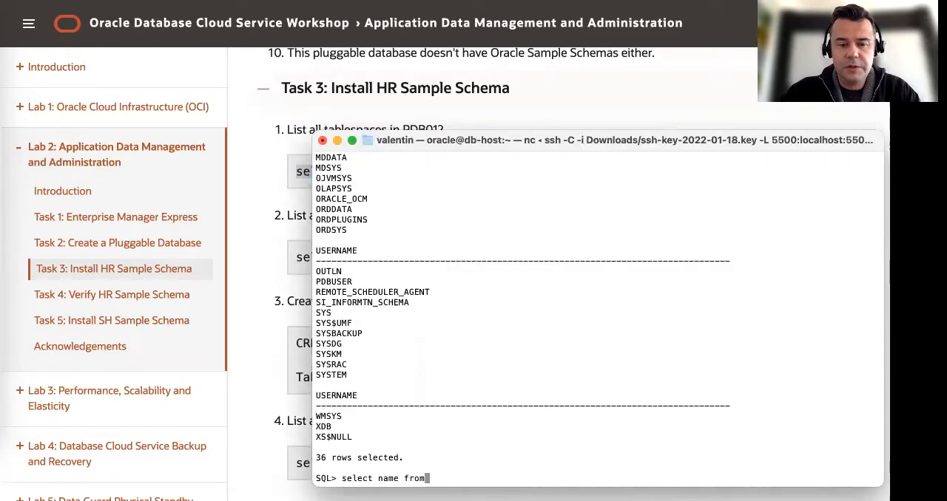
{"action": "key", "text": "BackSpace"}
{"action": "key", "text": "BackSpace"}
{"action": "key", "text": "BackSpace"}
{"action": "key", "text": "BackSpace"}
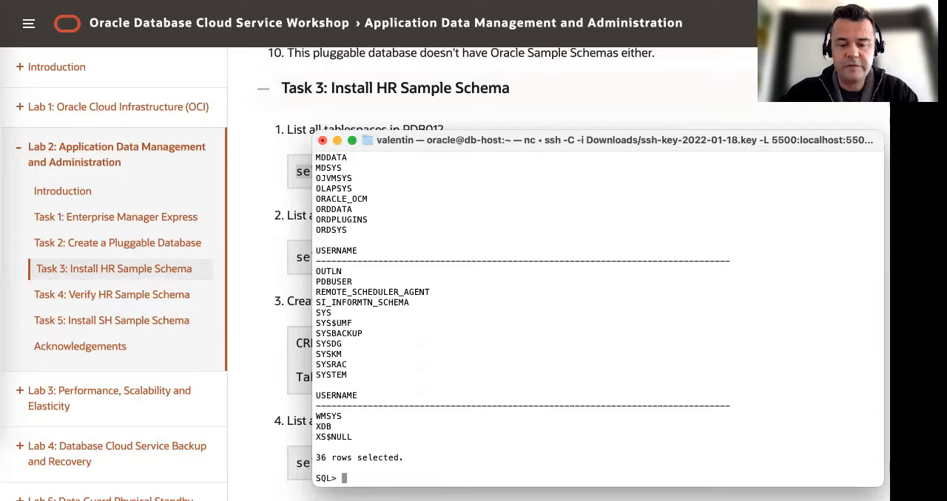
Step: Run !lsnrctl status from the SQL*Plus prompt and review the listener's details and registered services
{"action": "type", "text": "!lsnrctl s"}
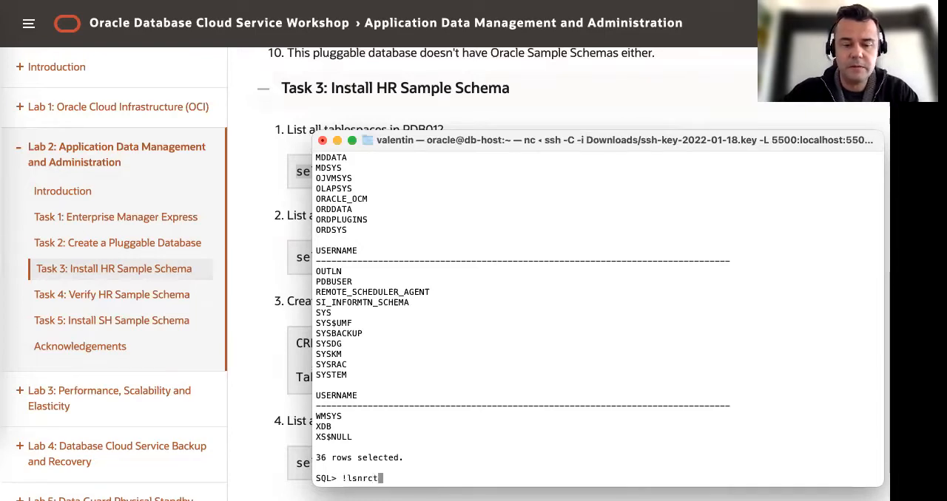
{"action": "type", "text": "tatu"}
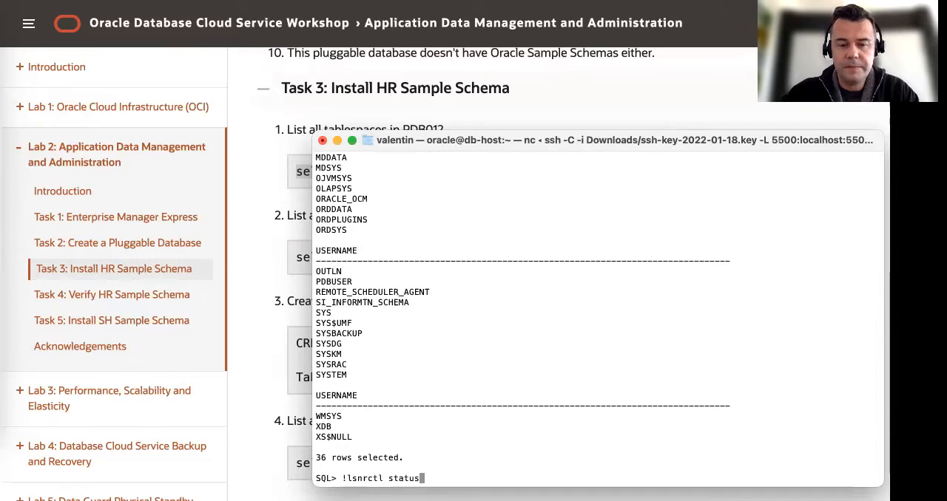
{"action": "type", "text": "s"}
{"action": "key", "text": "Return"}
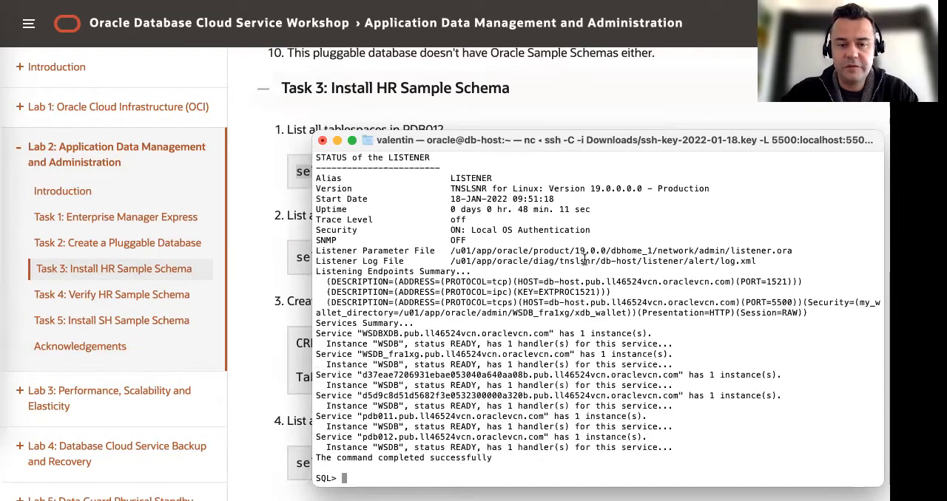
{"action": "scroll", "coordinate": [458, 271], "scroll_direction": "up", "scroll_amount": 5}
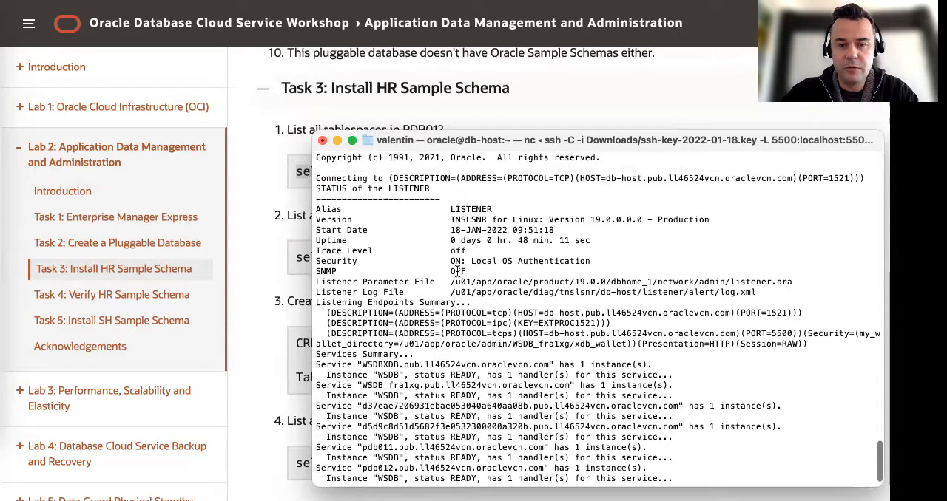
{"action": "left_click_drag", "start_coordinate": [341, 230], "coordinate": [446, 230]}
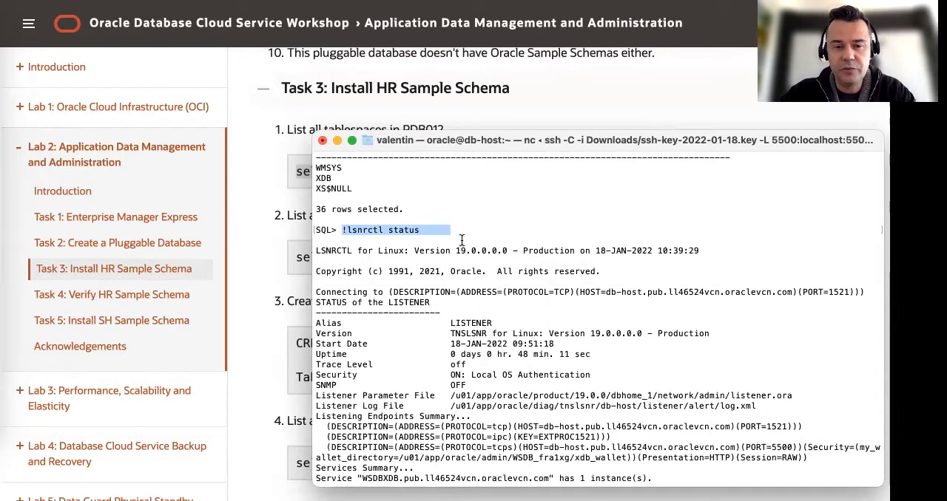
{"action": "scroll", "coordinate": [457, 238], "scroll_direction": "down", "scroll_amount": 2}
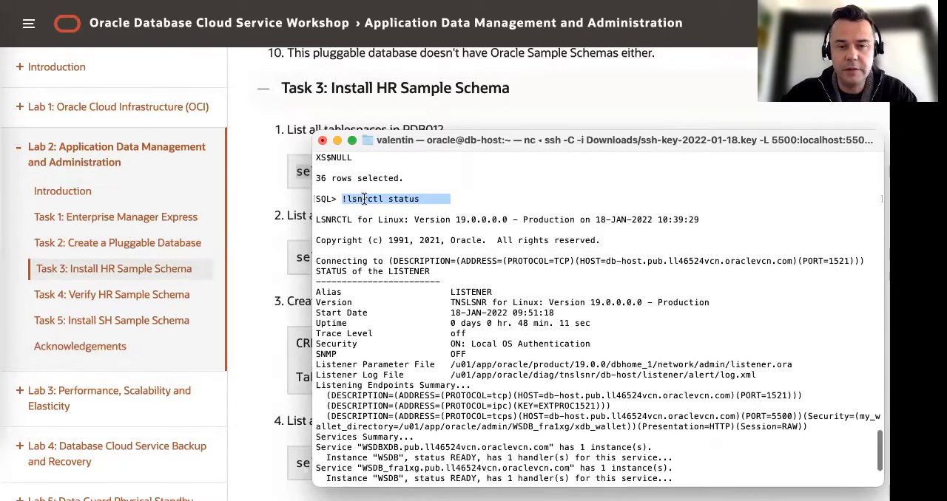